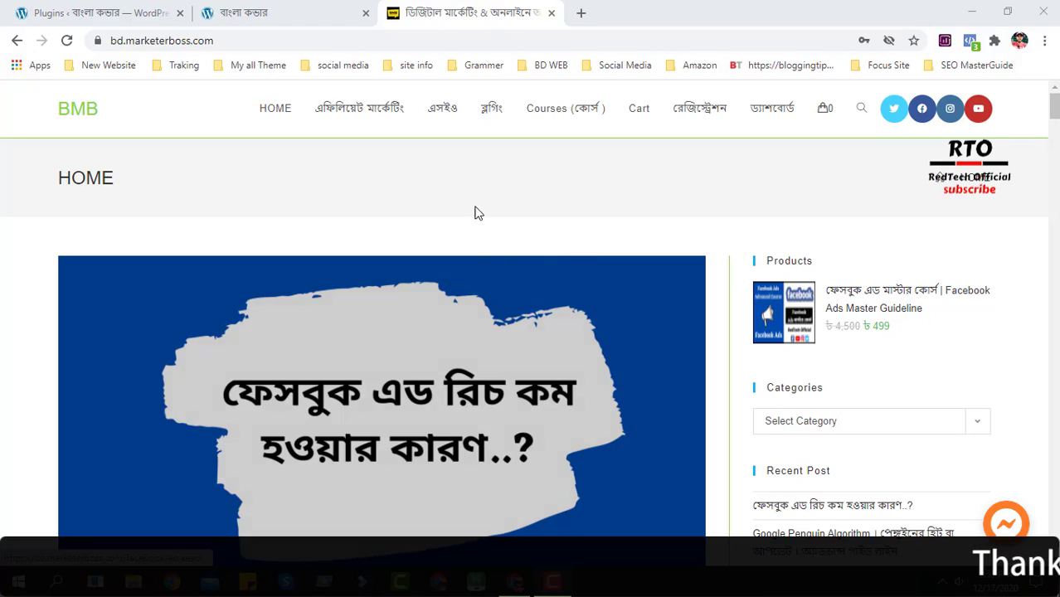
# Look through the posts on the bd.marketerboss.com home page.
pyautogui.scroll(-5, 757, 301)
pyautogui.scroll(-20, 757, 301)
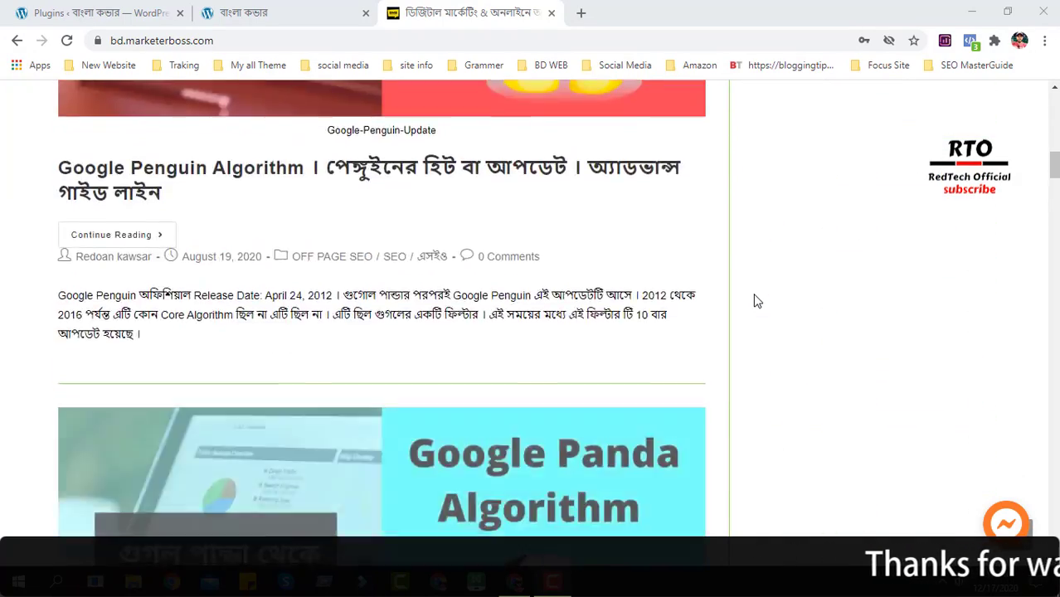
pyautogui.scroll(-10, 535, 317)
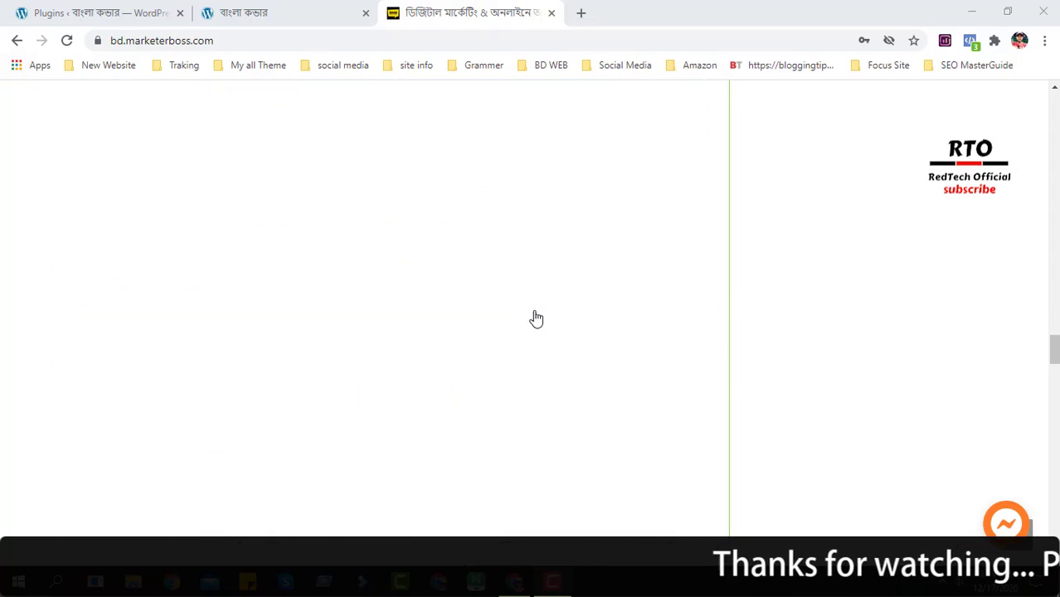
pyautogui.scroll(5, 536, 317)
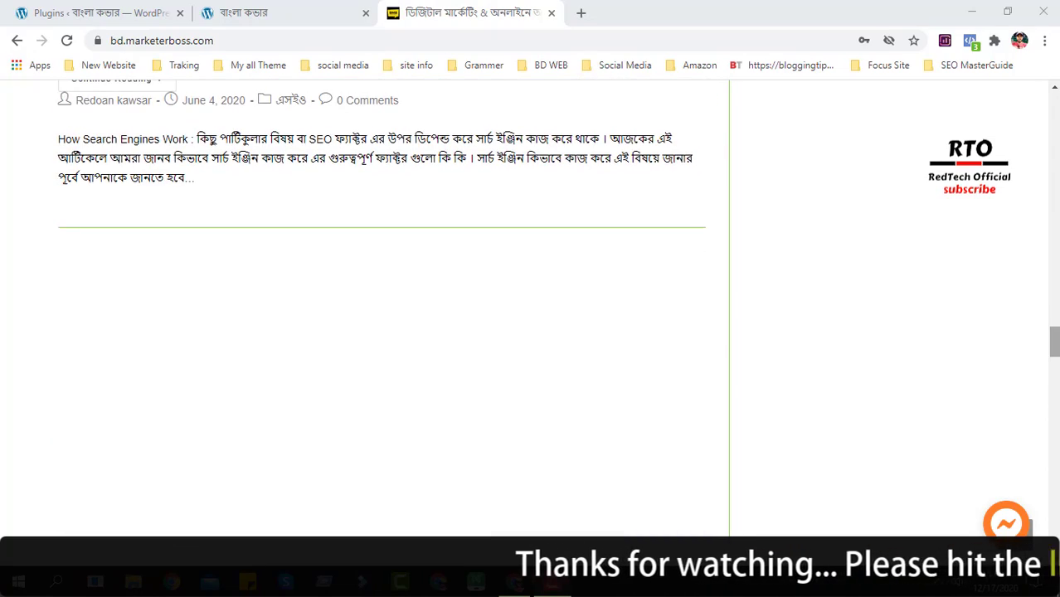
pyautogui.scroll(20, 525, 345)
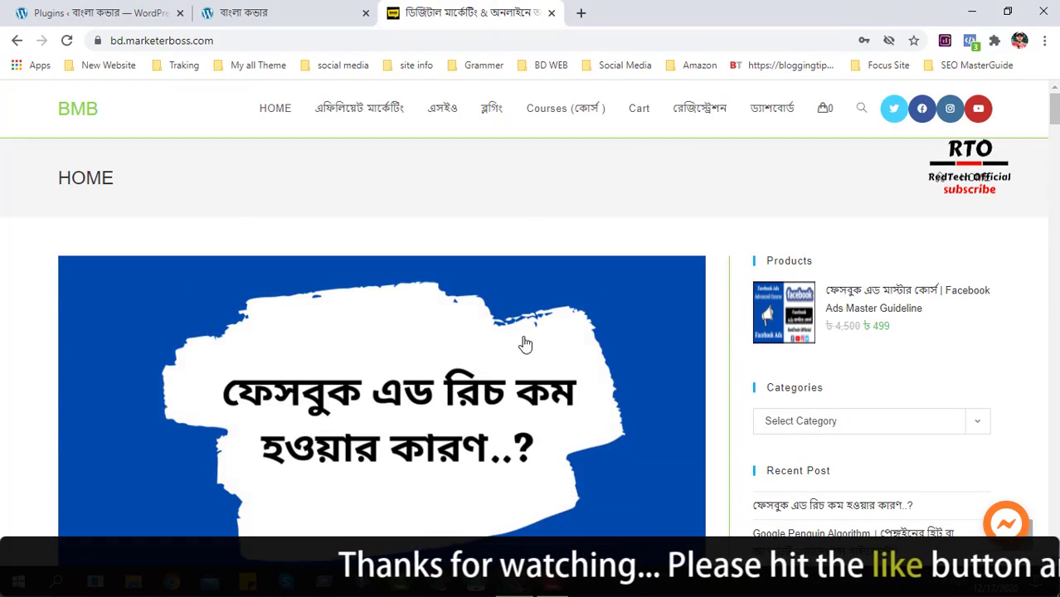
# Open the newest post about low Facebook ad reach and examine it down to the Leave a Reply form.
pyautogui.click(514, 350)
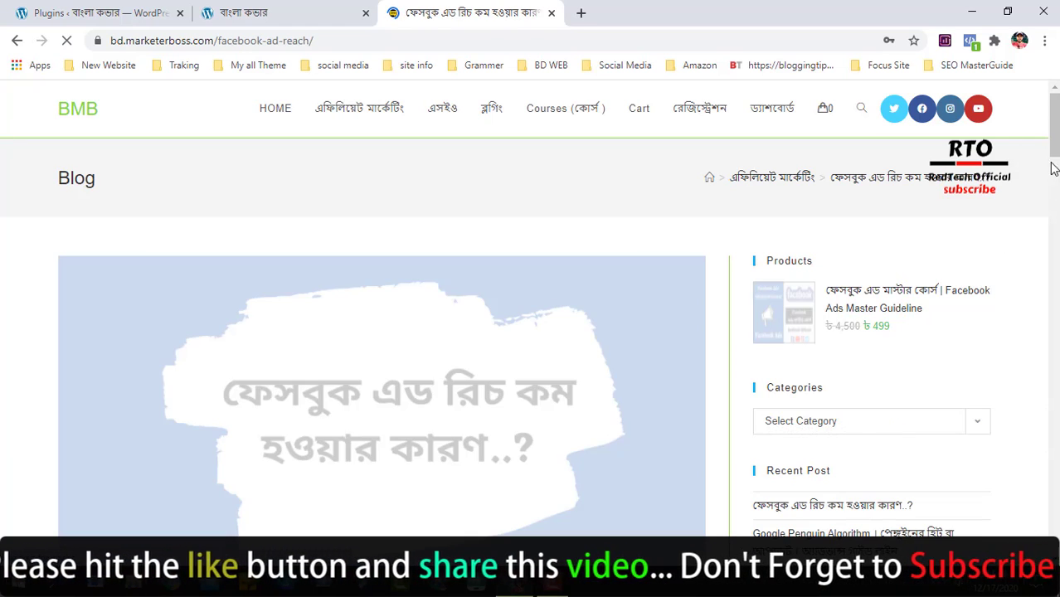
pyautogui.scroll(-5, 531, 332)
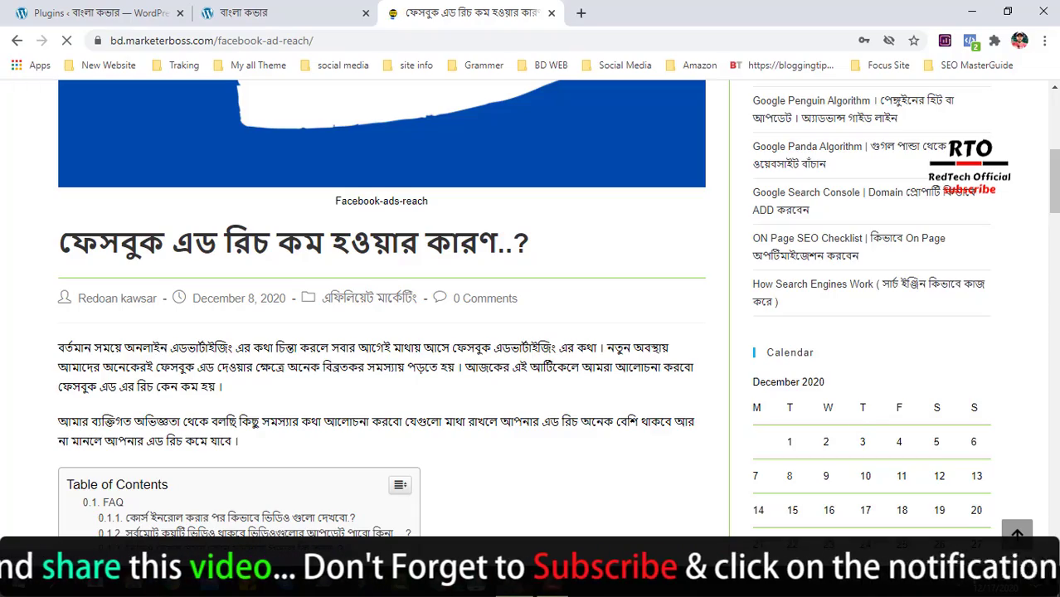
pyautogui.moveTo(1054, 167); pyautogui.dragTo(1056, 410)
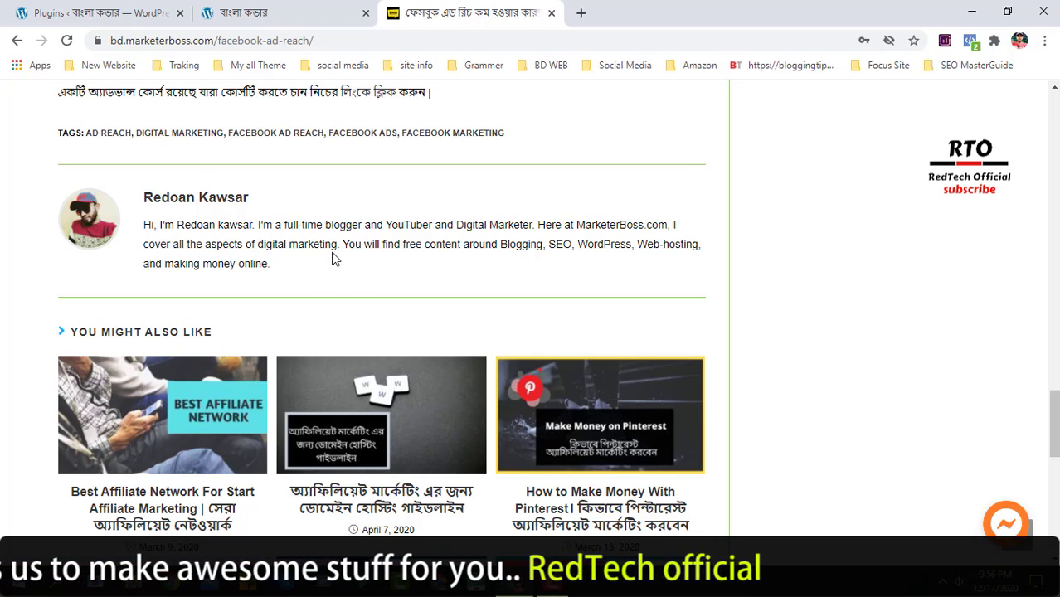
pyautogui.scroll(-4, 326, 249)
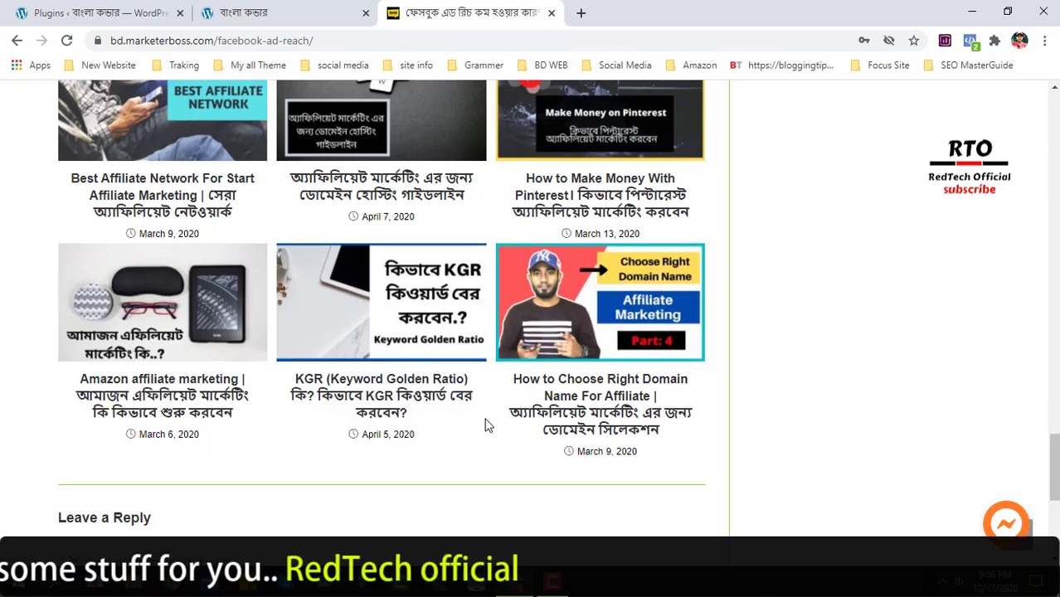
pyautogui.scroll(2, 486, 423)
pyautogui.scroll(1, 395, 412)
pyautogui.scroll(-5, 405, 331)
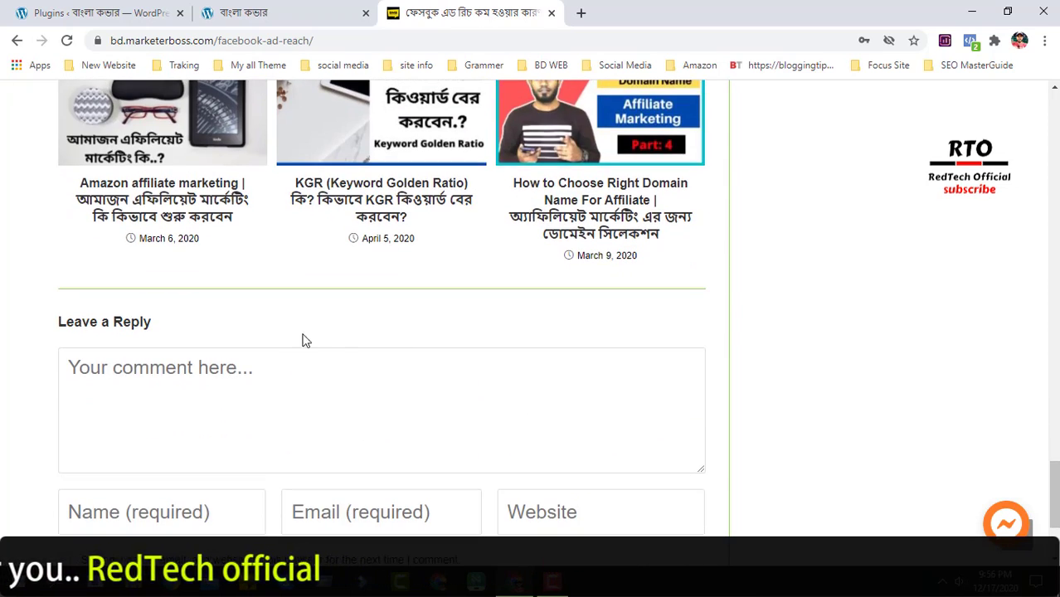
pyautogui.scroll(-2, 299, 336)
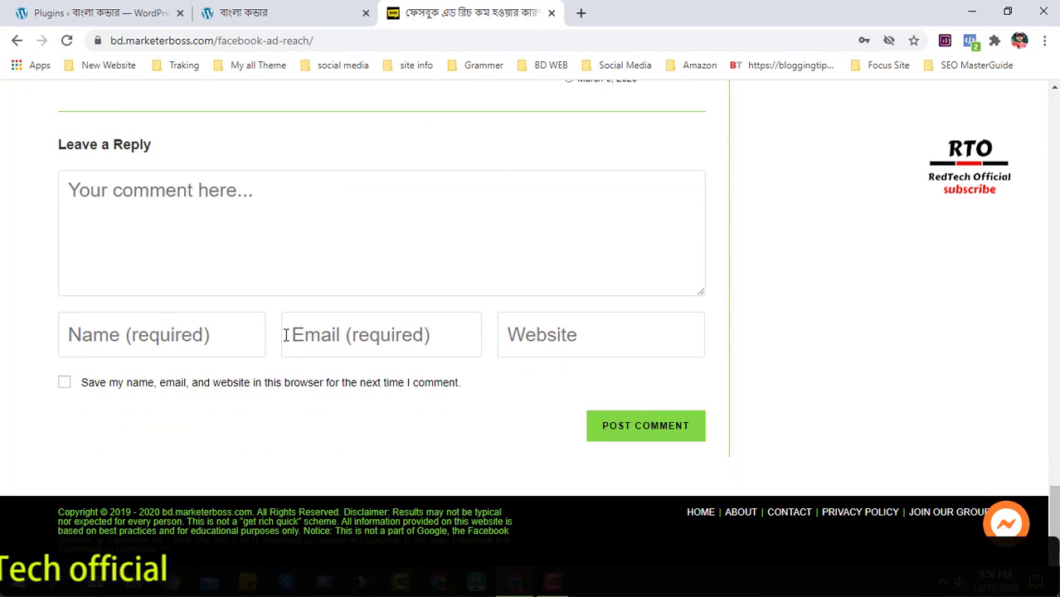
pyautogui.scroll(1, 283, 336)
pyautogui.scroll(-1, 284, 336)
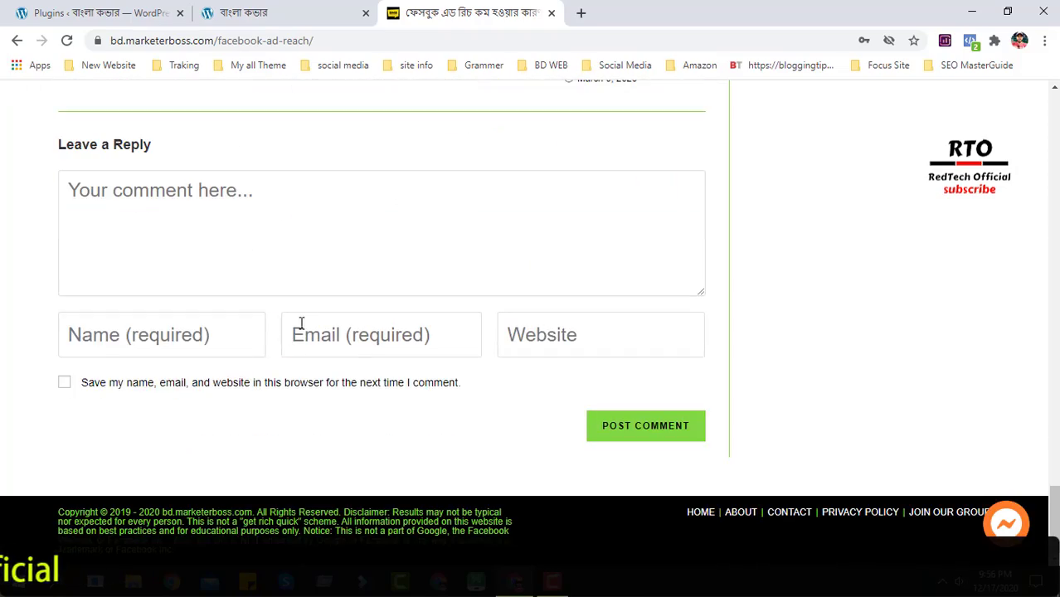
# Open the bd.marketerboss.com Contact page from the site footer and examine its form from the name field to the send option.
pyautogui.scroll(4, 1037, 376)
pyautogui.scroll(15, 1037, 376)
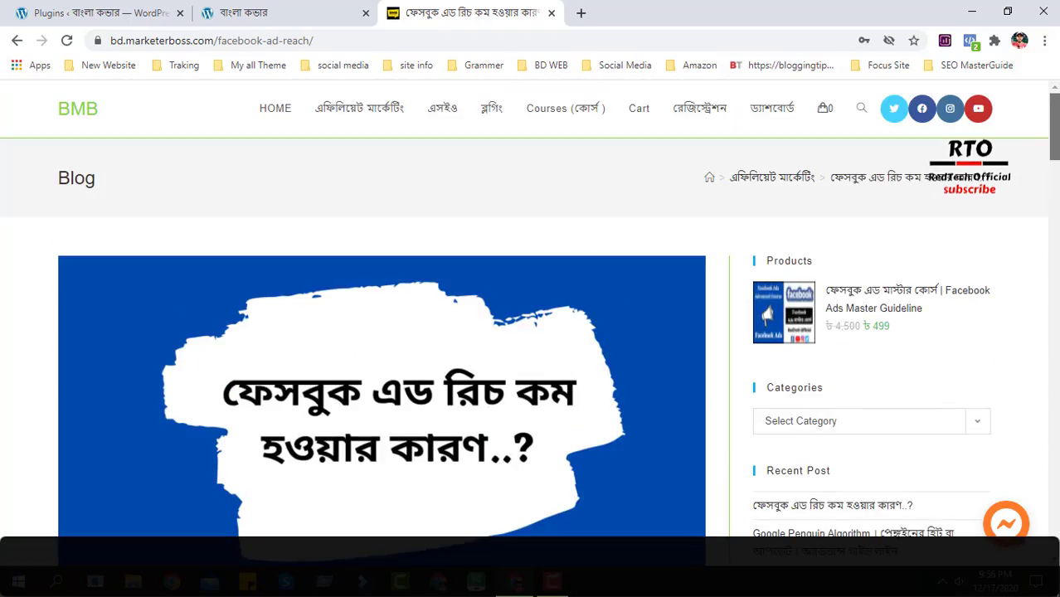
pyautogui.scroll(-20, 531, 332)
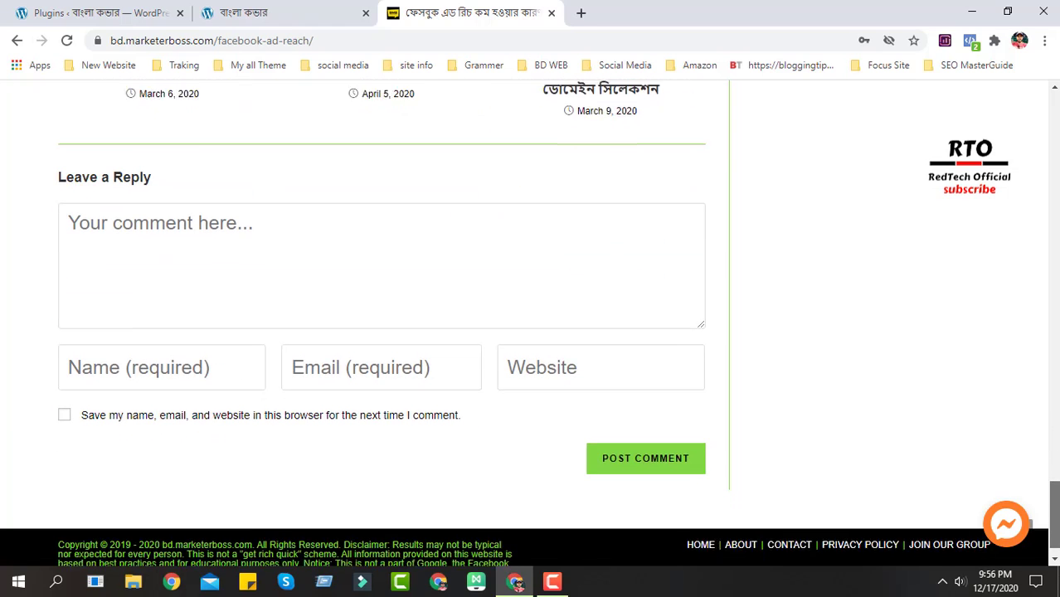
pyautogui.click(788, 517)
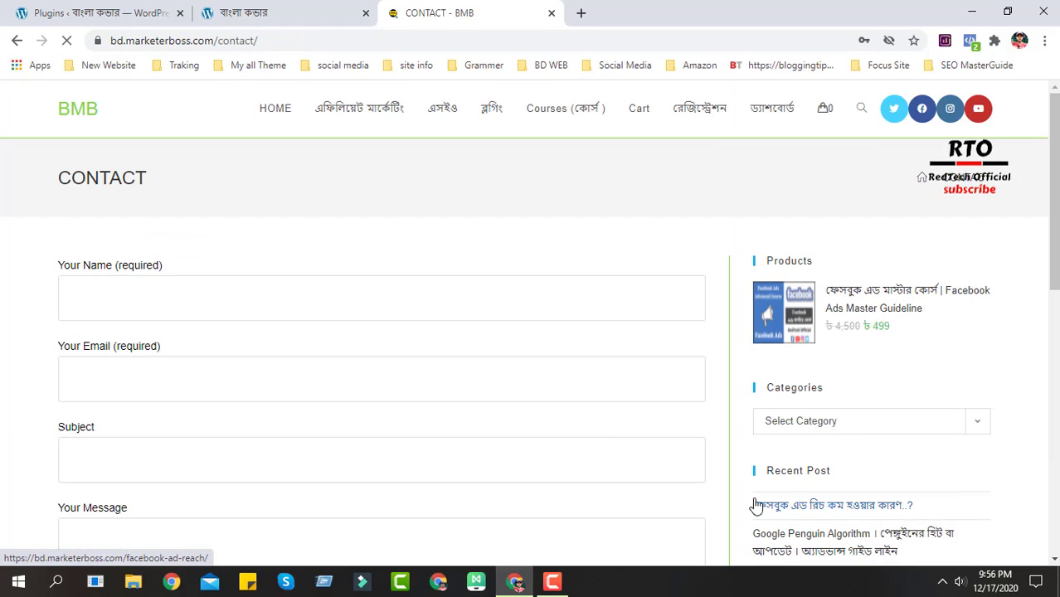
pyautogui.scroll(-1, 258, 261)
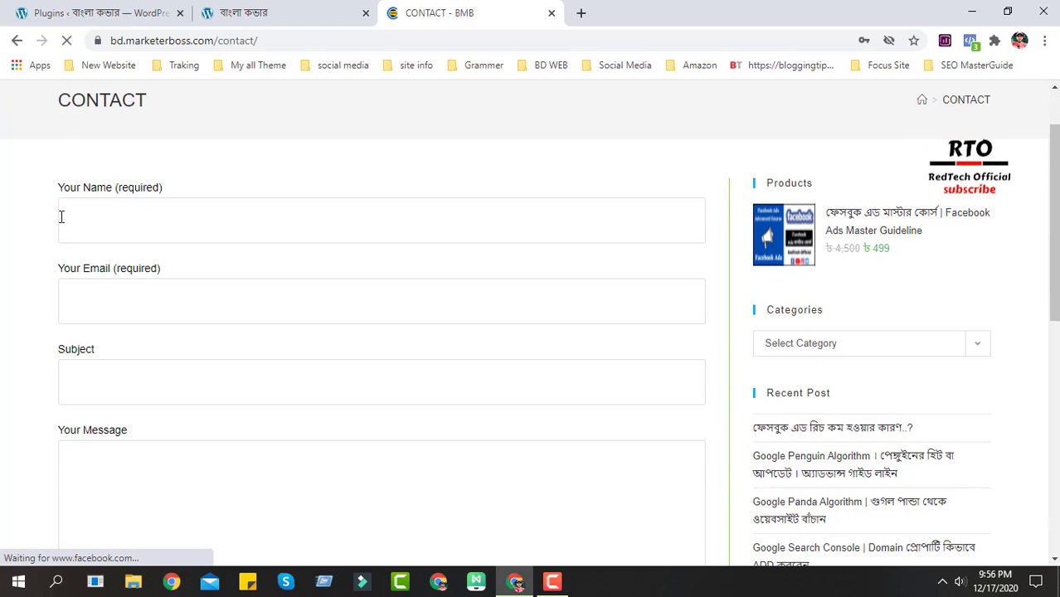
pyautogui.scroll(-1, 124, 353)
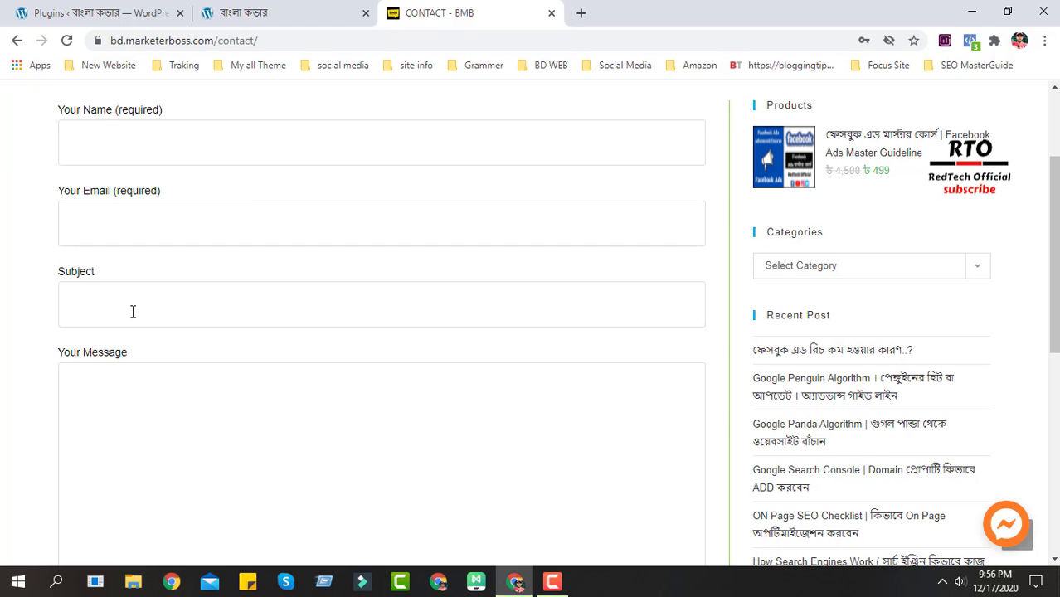
pyautogui.scroll(-4, 133, 355)
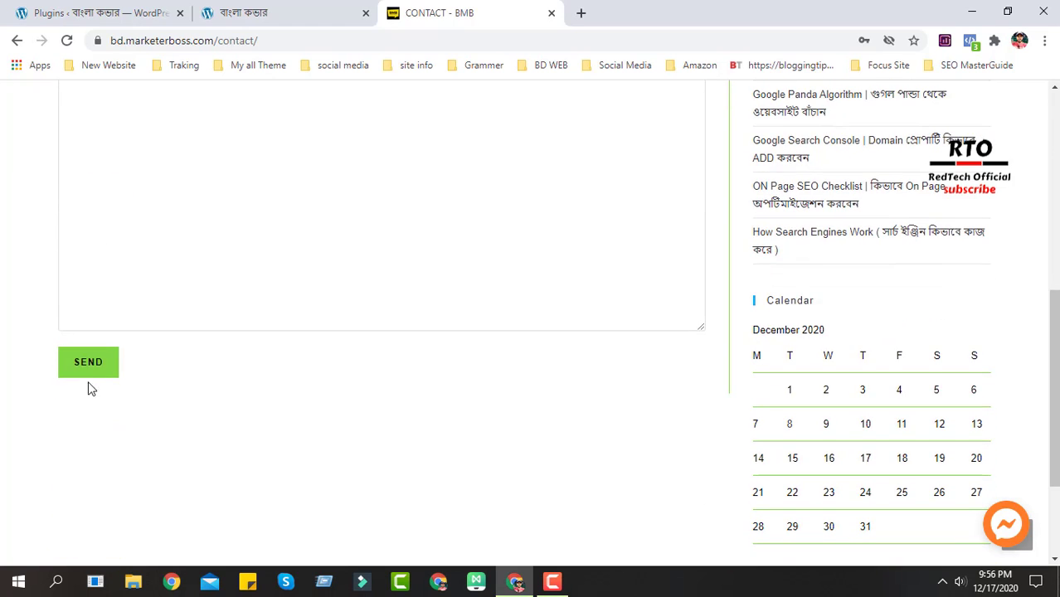
pyautogui.scroll(6, 441, 391)
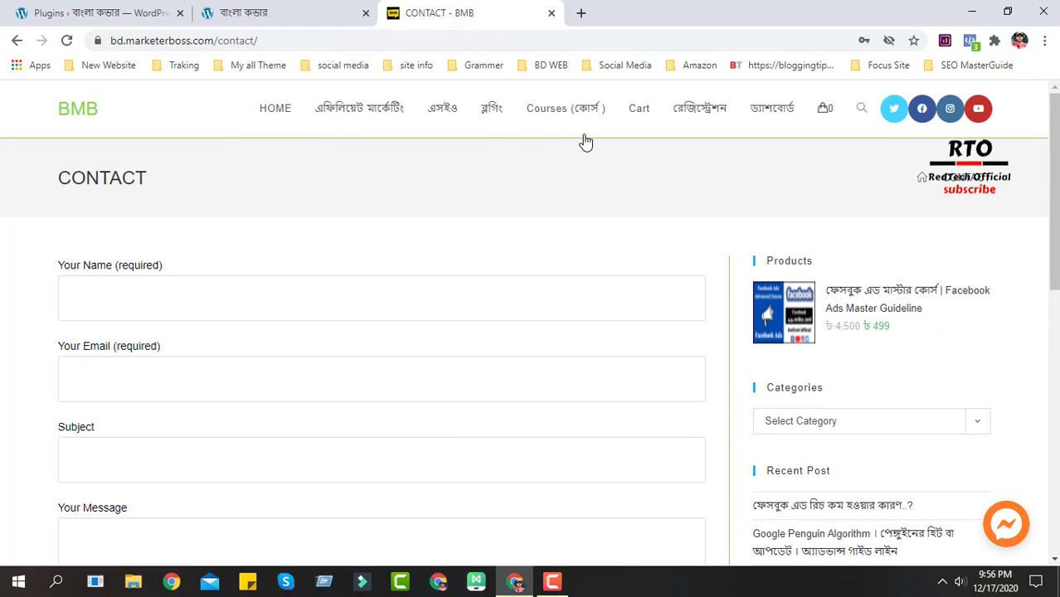
# Switch to the banglacover.com site, open its Contact page from the footer and check the page's content.
pyautogui.click(257, 11)
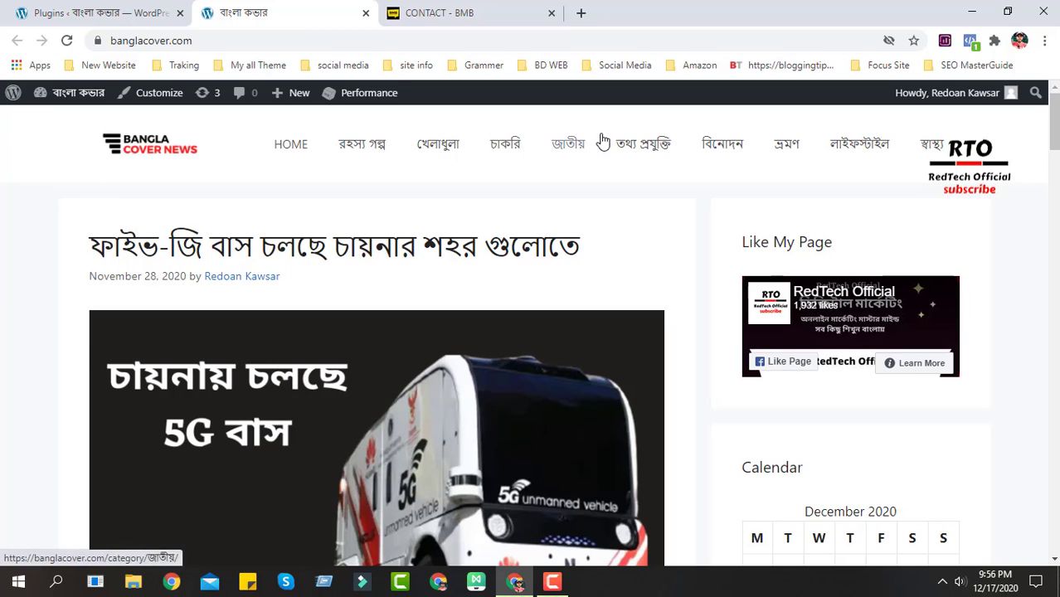
pyautogui.scroll(-2, 679, 253)
pyautogui.scroll(2, 674, 363)
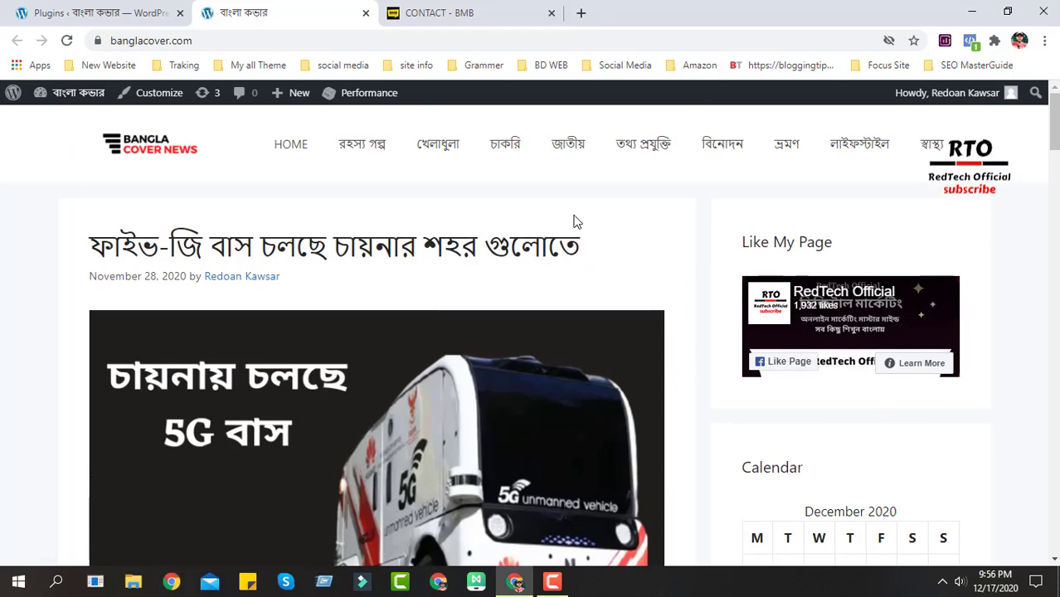
pyautogui.scroll(-20, 650, 230)
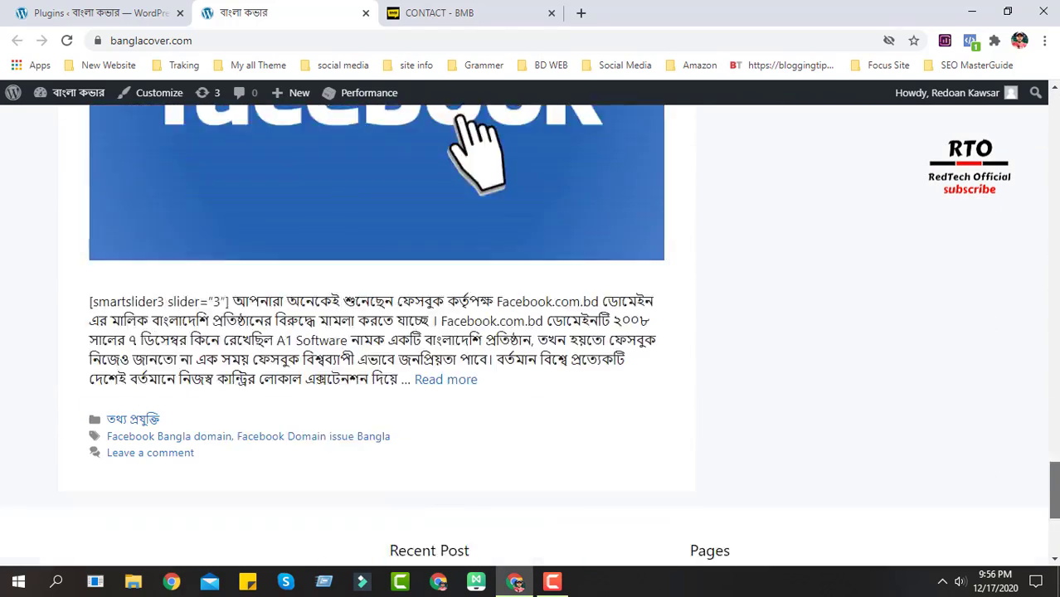
pyautogui.click(719, 363)
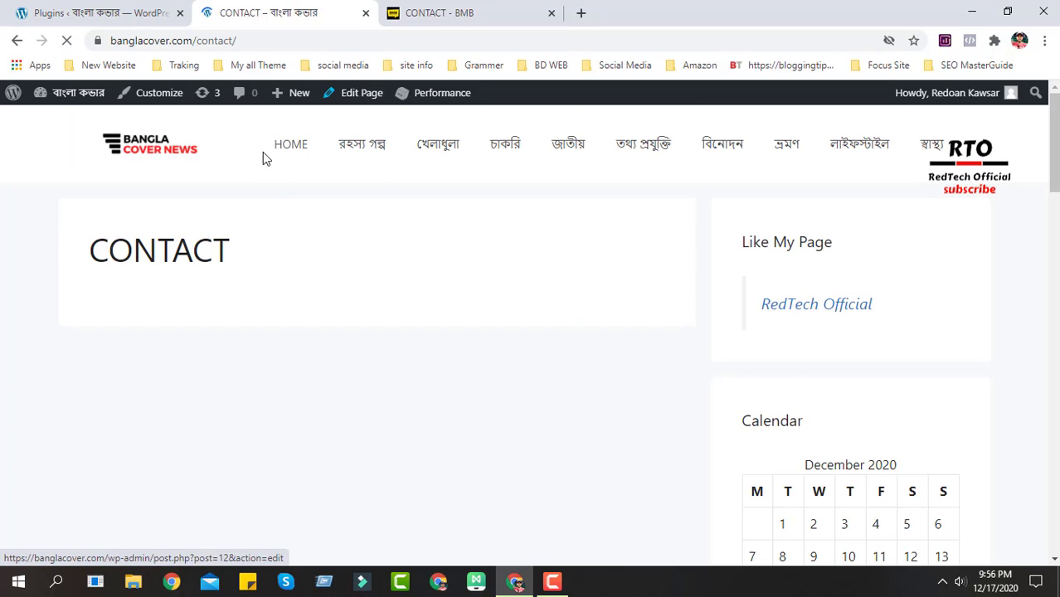
pyautogui.scroll(-3, 363, 296)
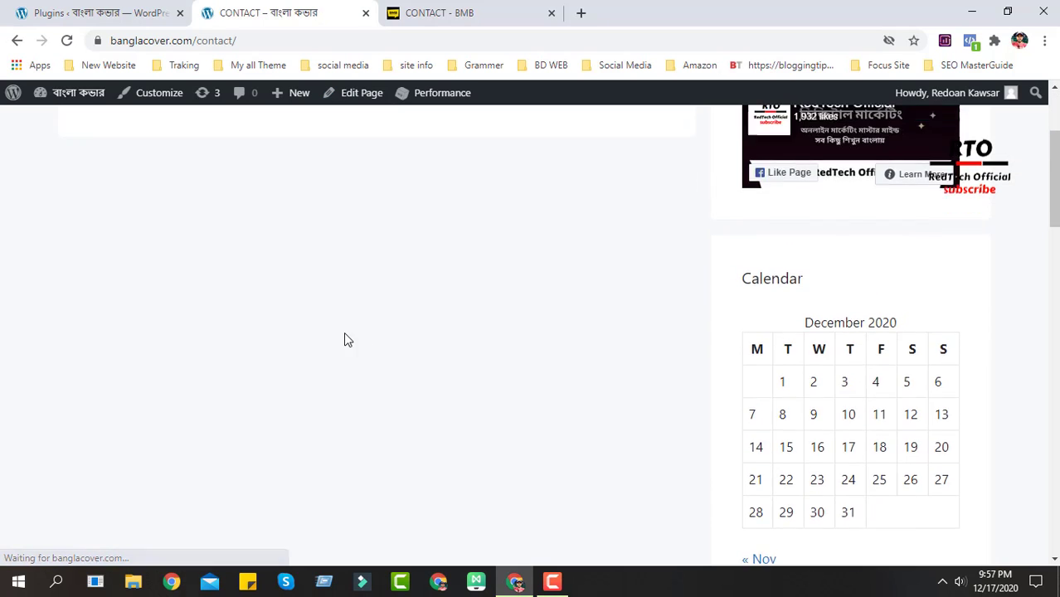
# Return to the bd.marketerboss.com Contact page and review the form's name, email, subject and message fields as a reference.
pyautogui.click(493, 8)
pyautogui.scroll(-2, 141, 274)
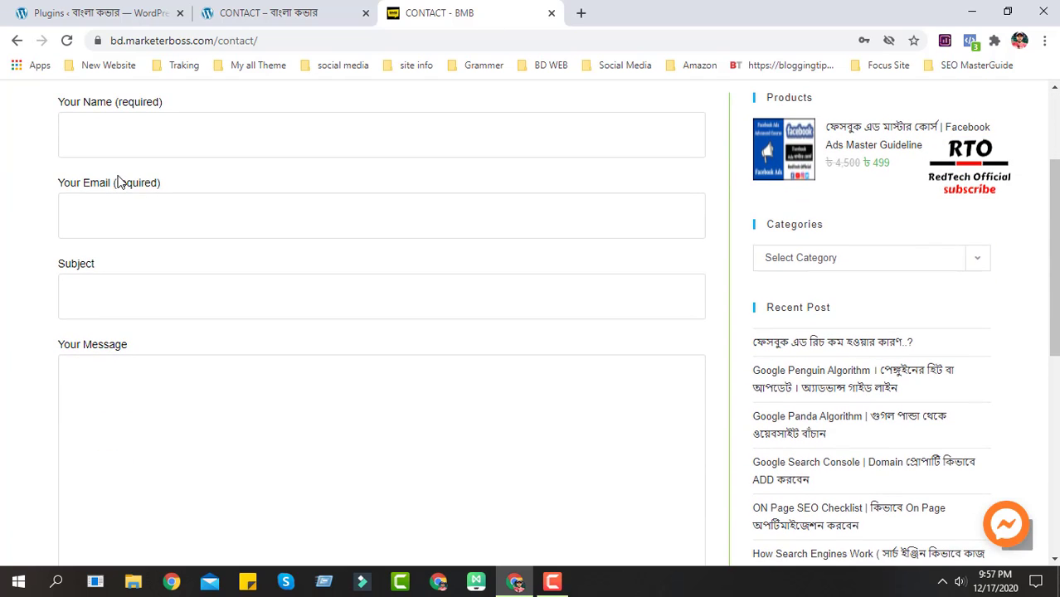
pyautogui.scroll(1, 109, 209)
pyautogui.scroll(-2, 152, 299)
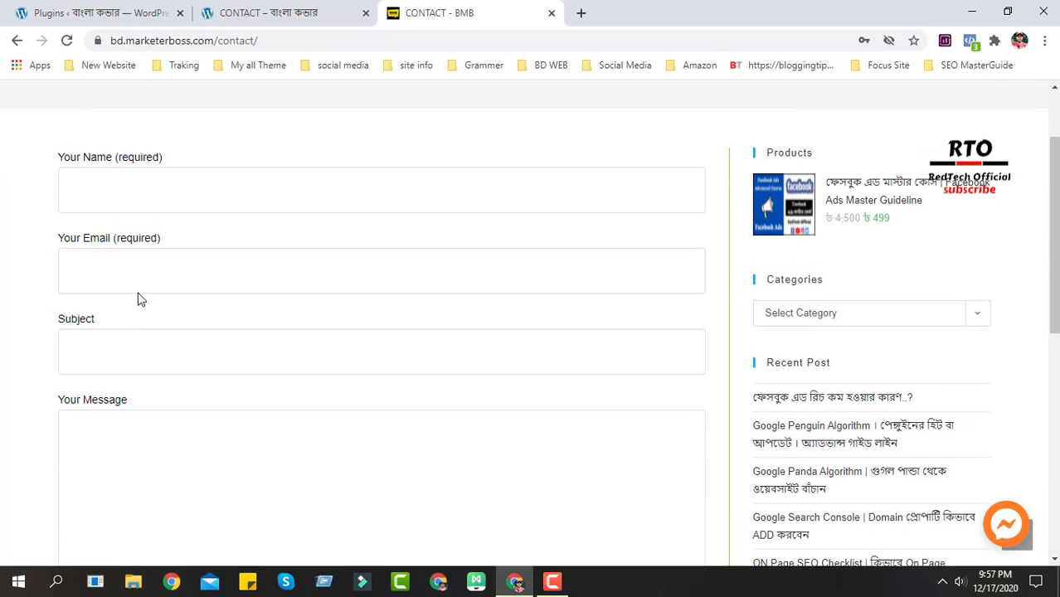
pyautogui.scroll(-1, 182, 313)
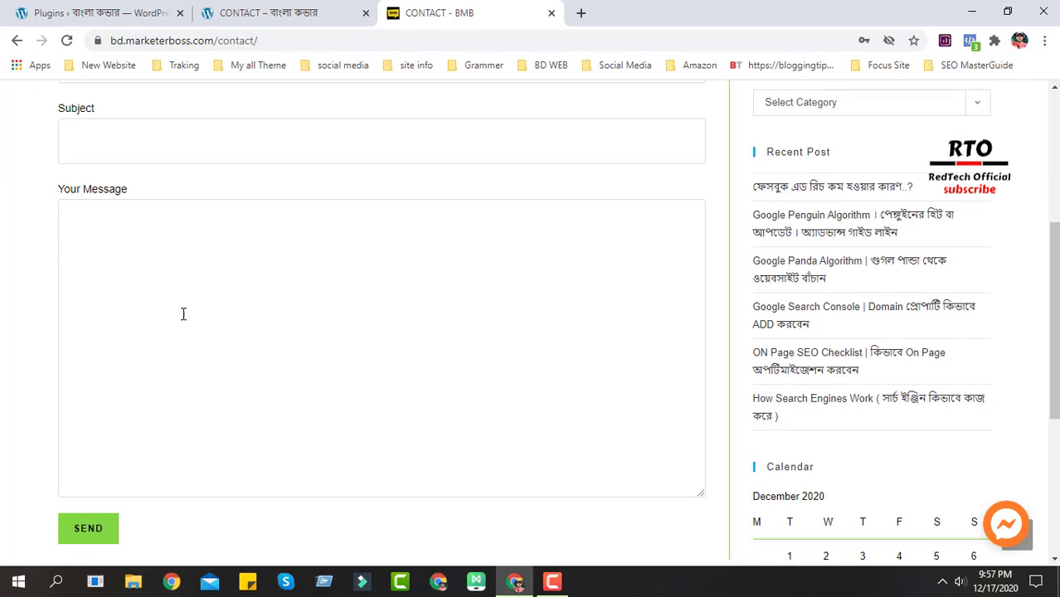
pyautogui.scroll(4, 200, 311)
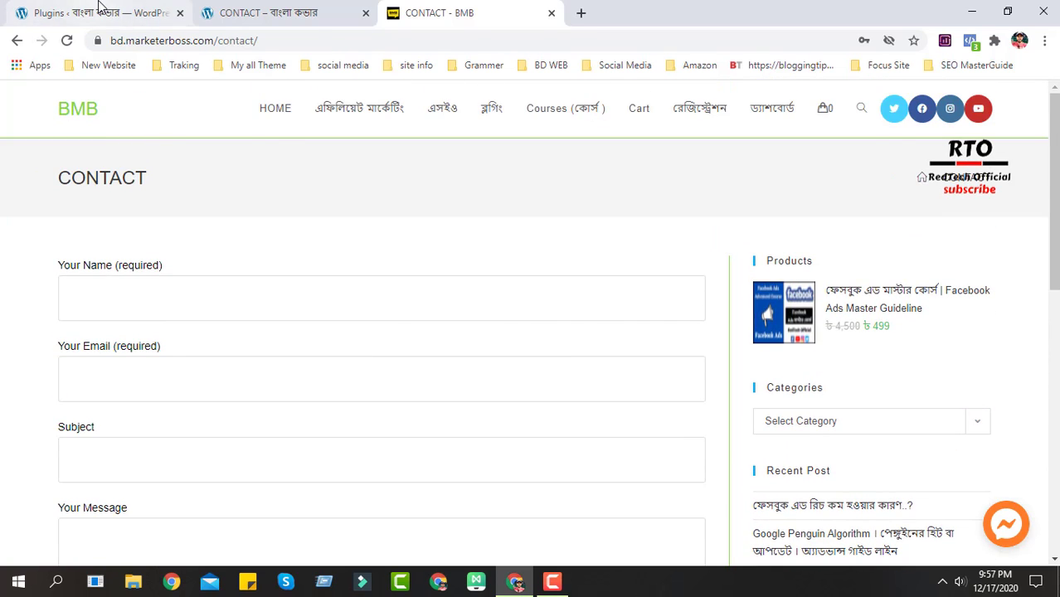
# In the banglacover.com WordPress admin, search for new plugins with the keyword "Contact".
pyautogui.click(98, 10)
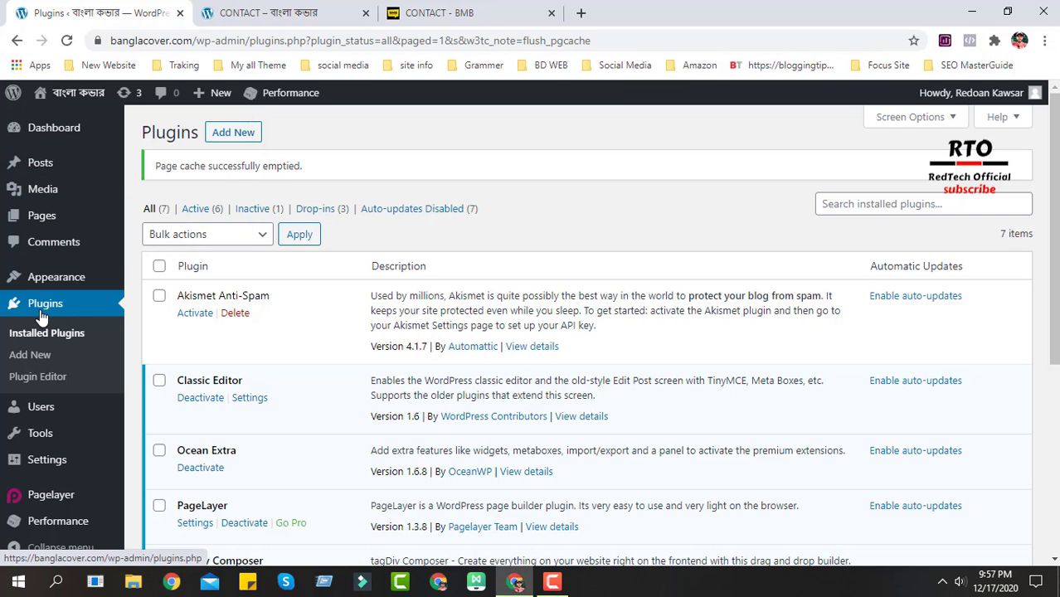
pyautogui.click(223, 142)
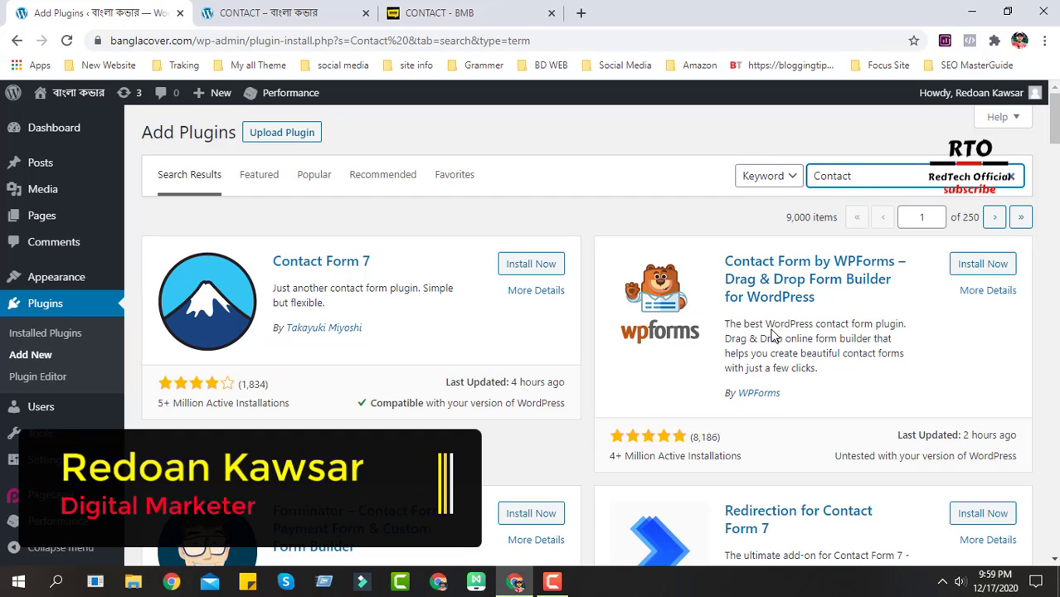
pyautogui.scroll(-1, 771, 365)
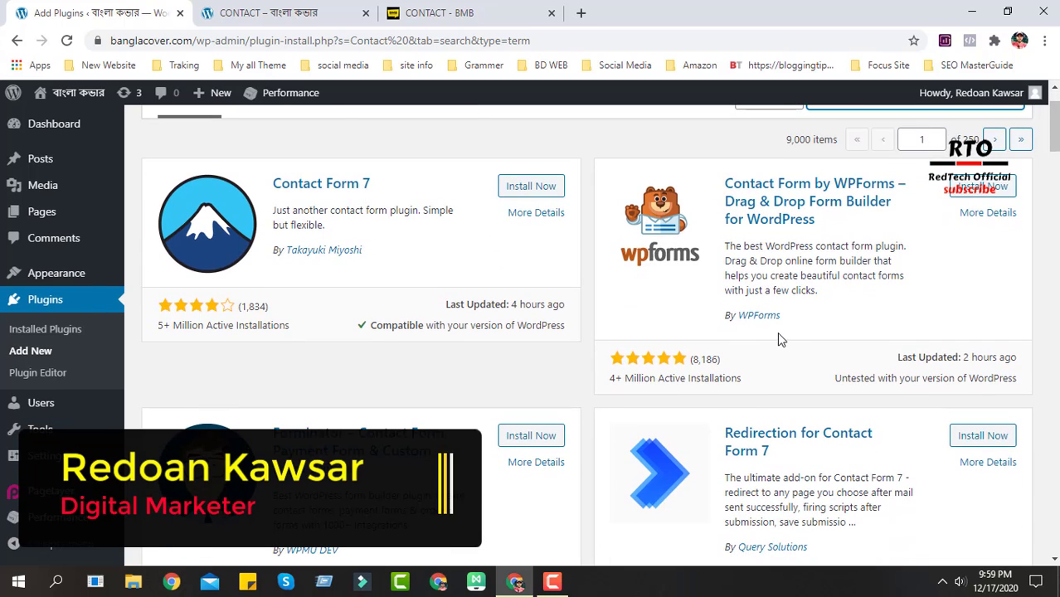
pyautogui.scroll(1, 779, 339)
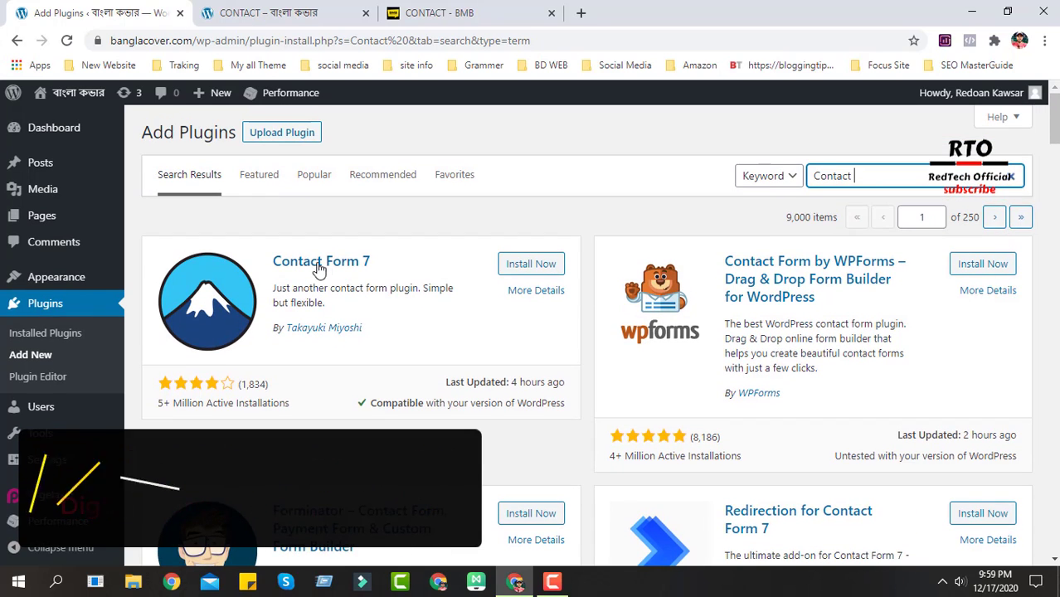
# Install and activate the Contact Form 7 plugin, empty the page cache and locate the plugin in the installed list.
pyautogui.click(530, 266)
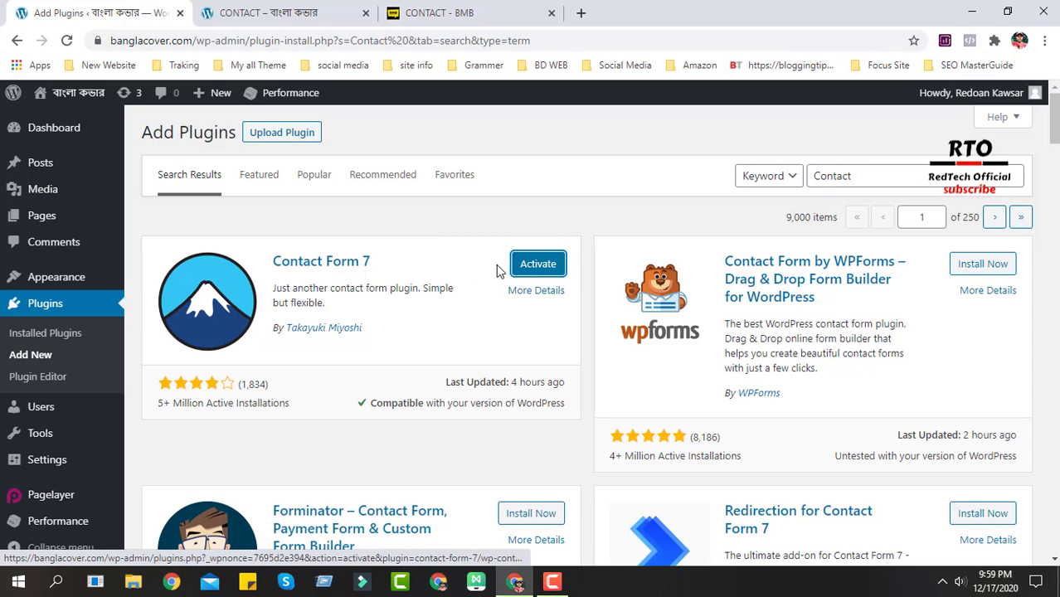
pyautogui.click(527, 272)
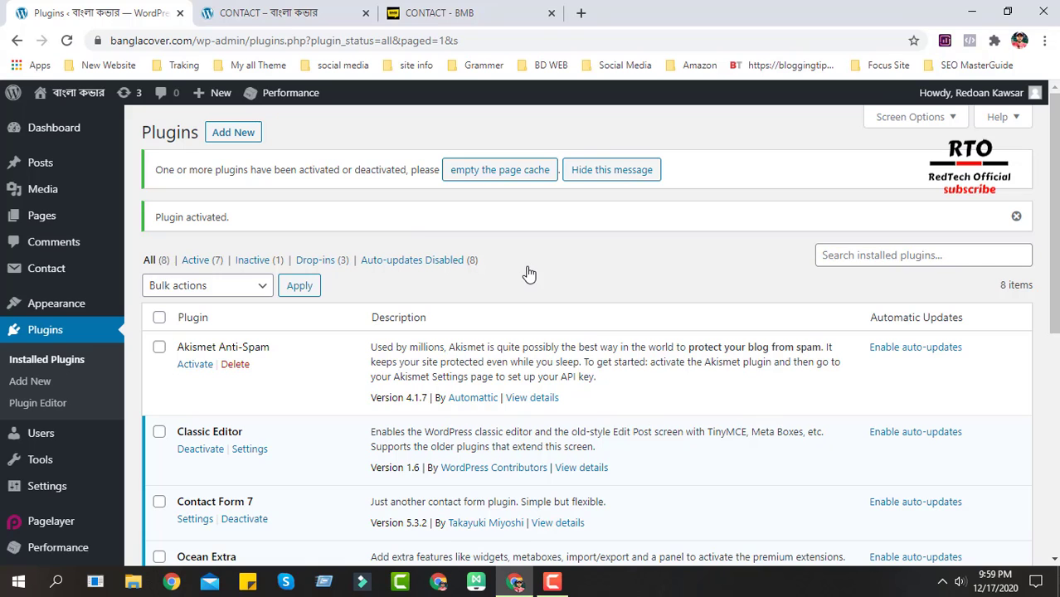
pyautogui.click(486, 170)
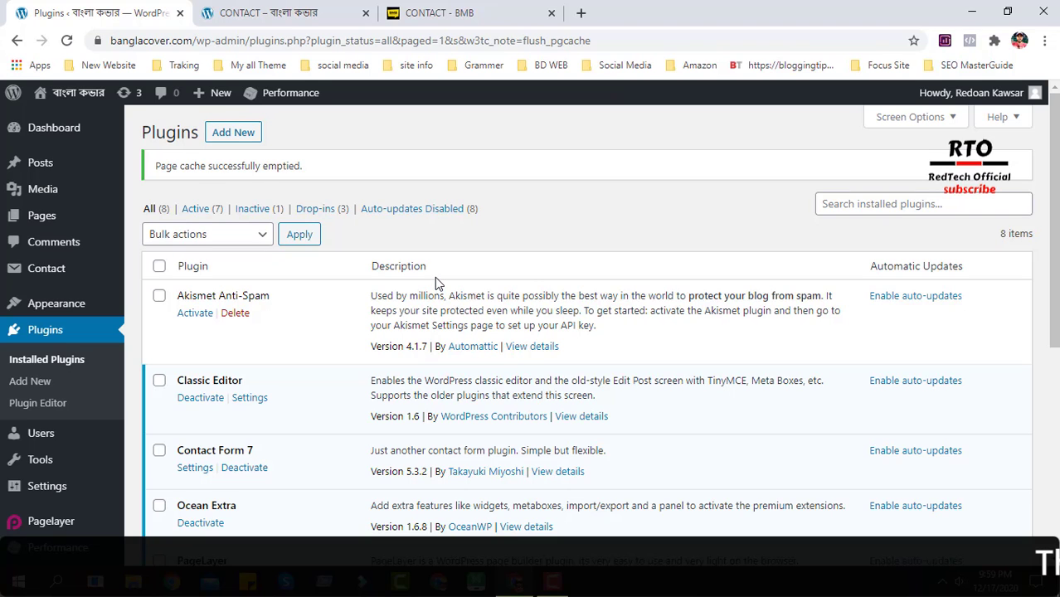
pyautogui.scroll(-3, 431, 274)
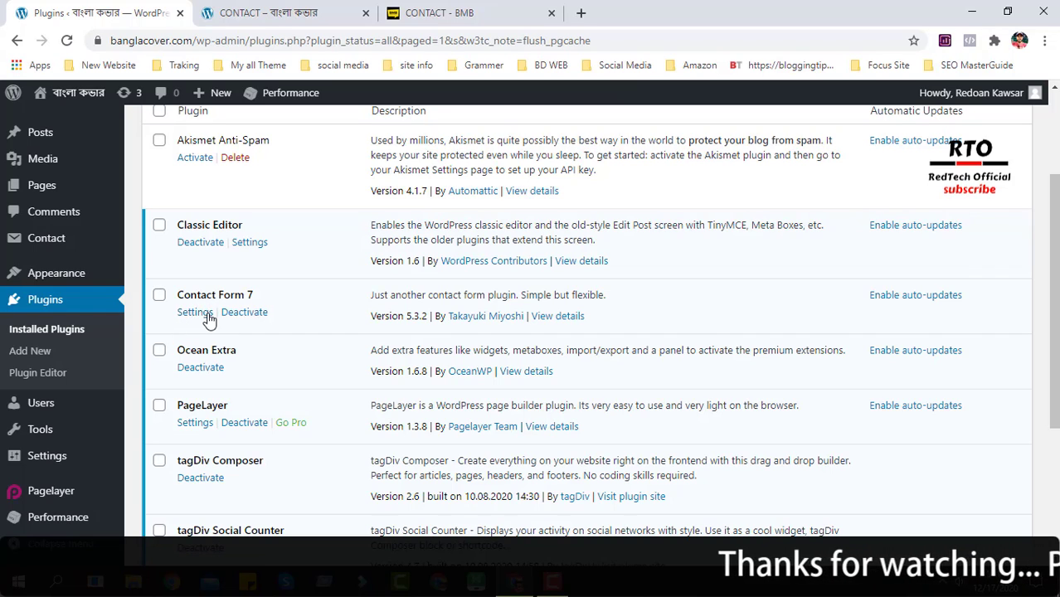
# Open the Contact Form 7 settings and open "Contact form 1" for editing, reviewing its form template.
pyautogui.moveTo(176, 296); pyautogui.dragTo(265, 301)
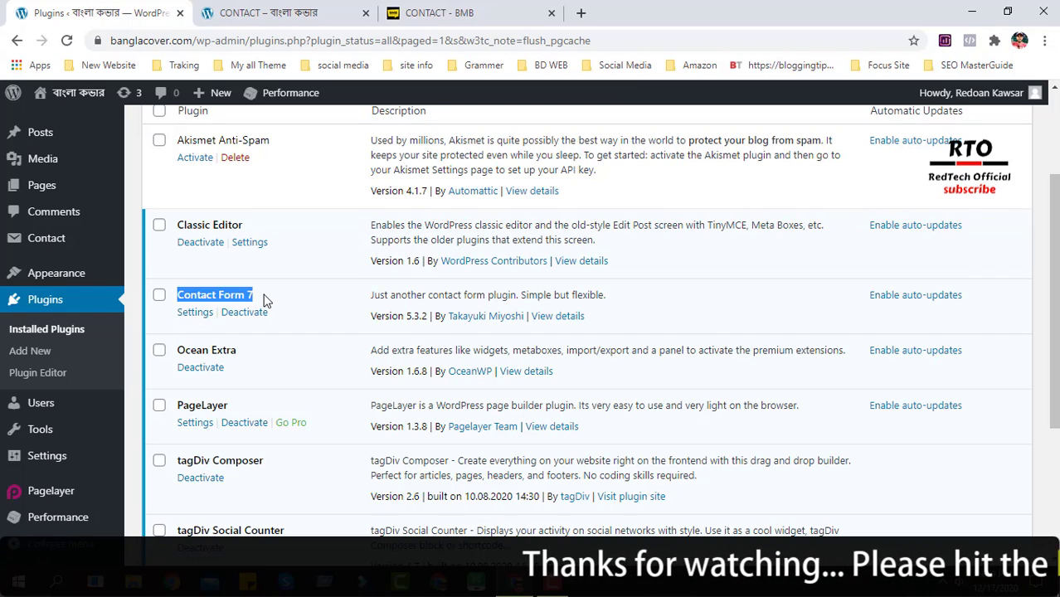
pyautogui.click(199, 318)
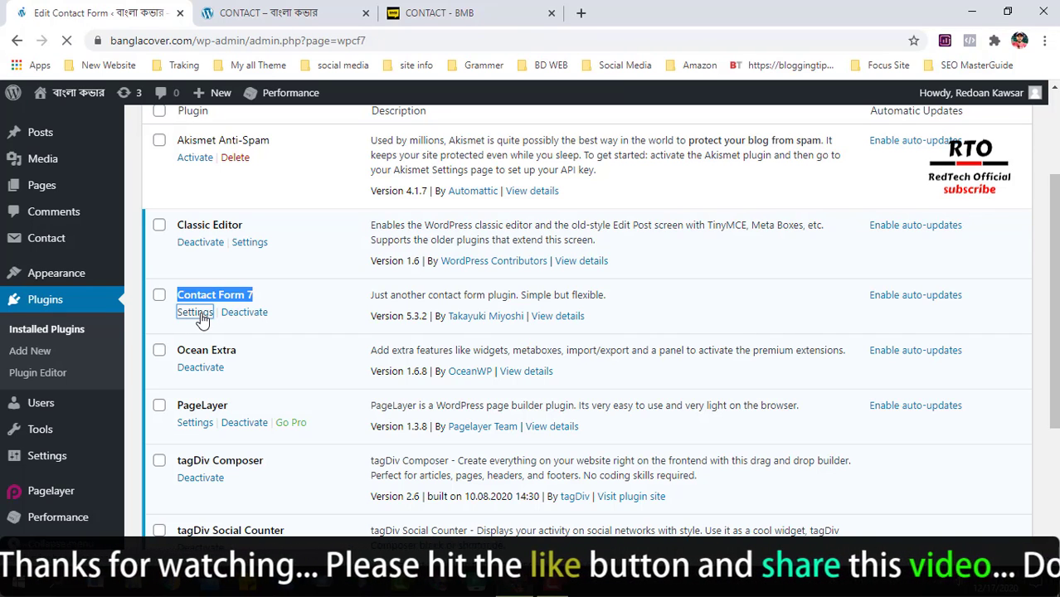
pyautogui.scroll(-1, 379, 316)
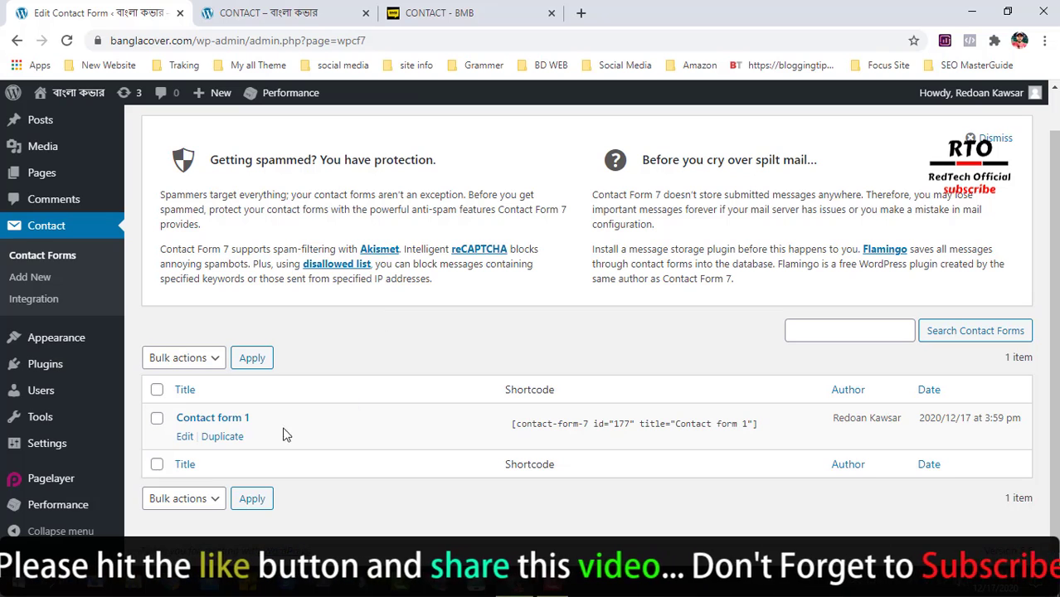
pyautogui.click(186, 438)
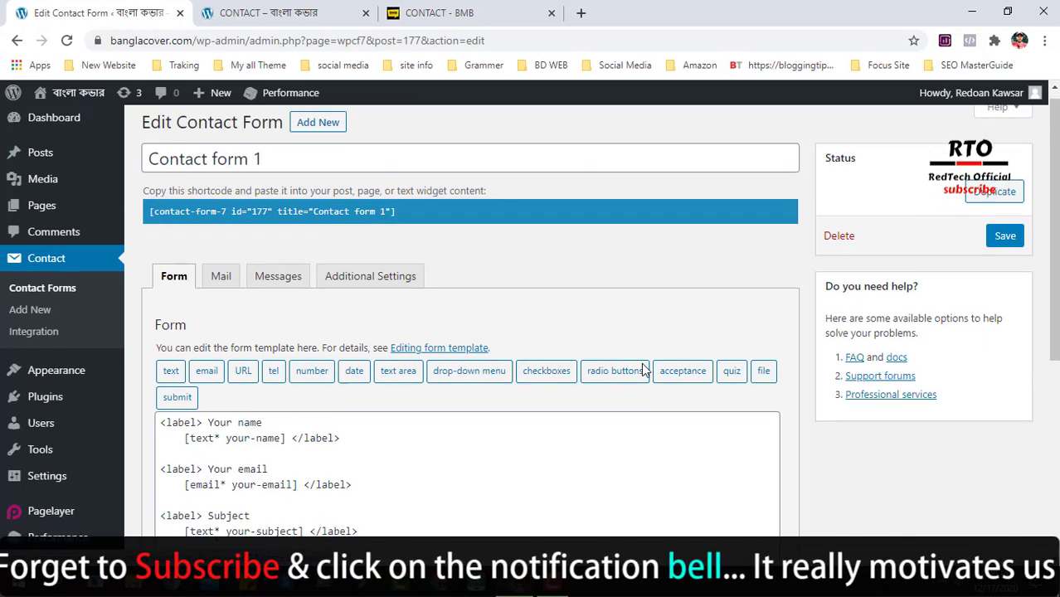
pyautogui.scroll(-1, 638, 360)
pyautogui.scroll(-2, 530, 348)
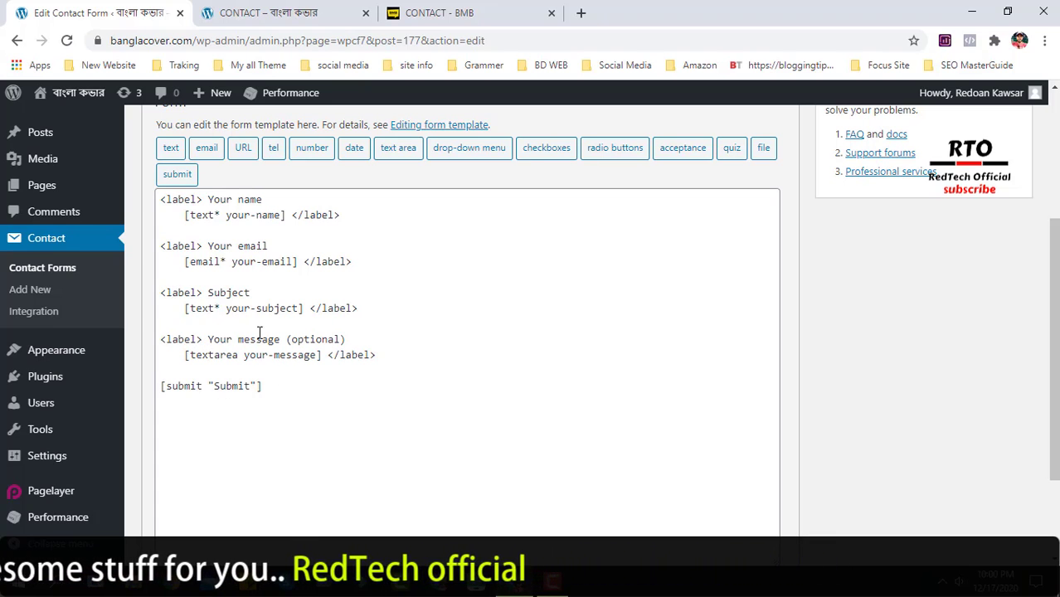
pyautogui.scroll(1, 357, 389)
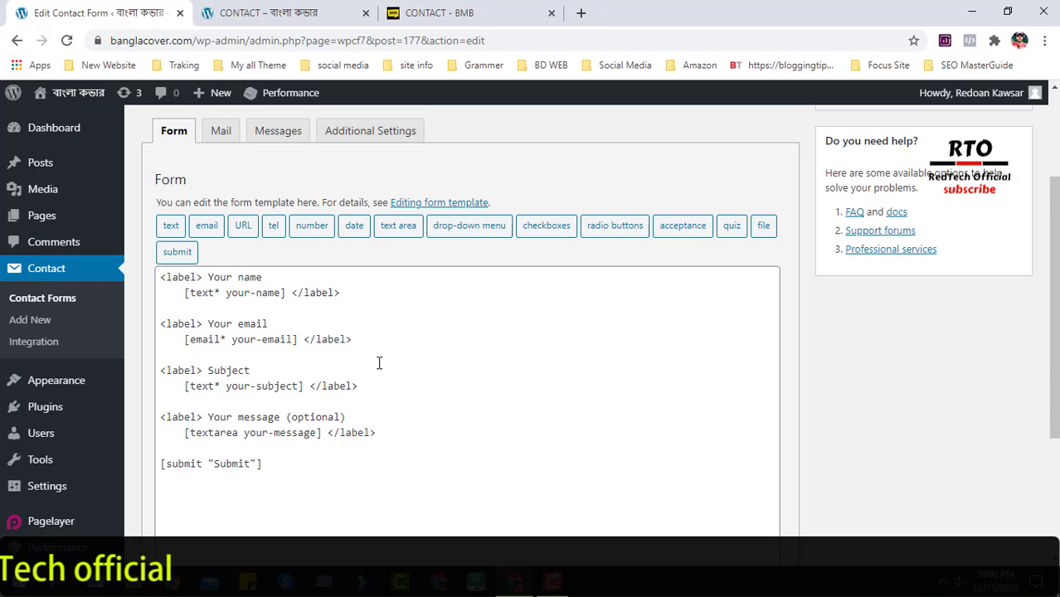
# Compare the fields on the bd.marketerboss.com Contact page with the form template, returning to the contact form editor.
pyautogui.click(315, 10)
pyautogui.click(488, 10)
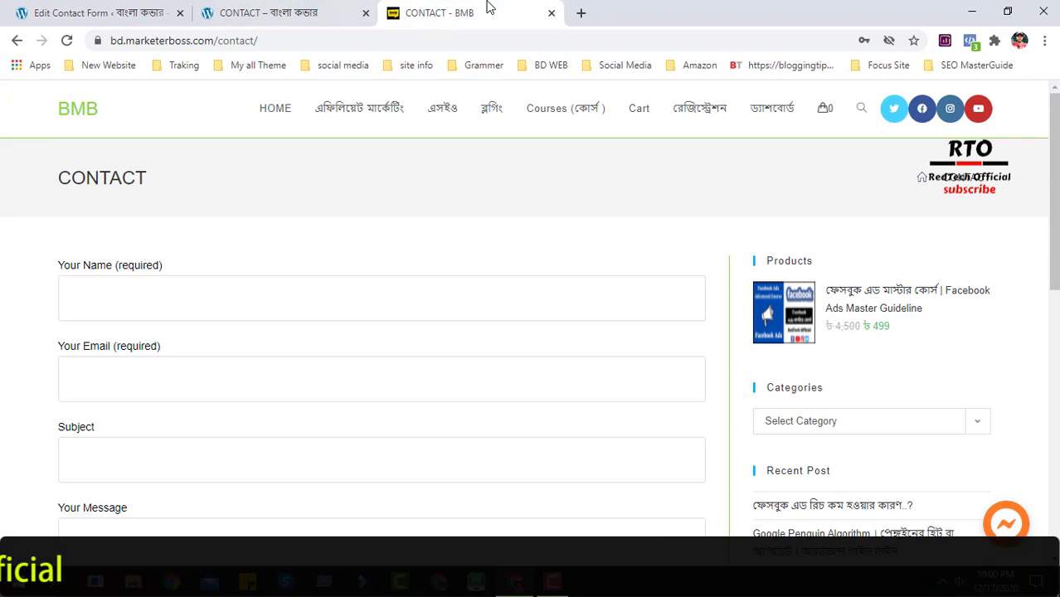
pyautogui.scroll(-3, 140, 220)
pyautogui.scroll(3, 296, 339)
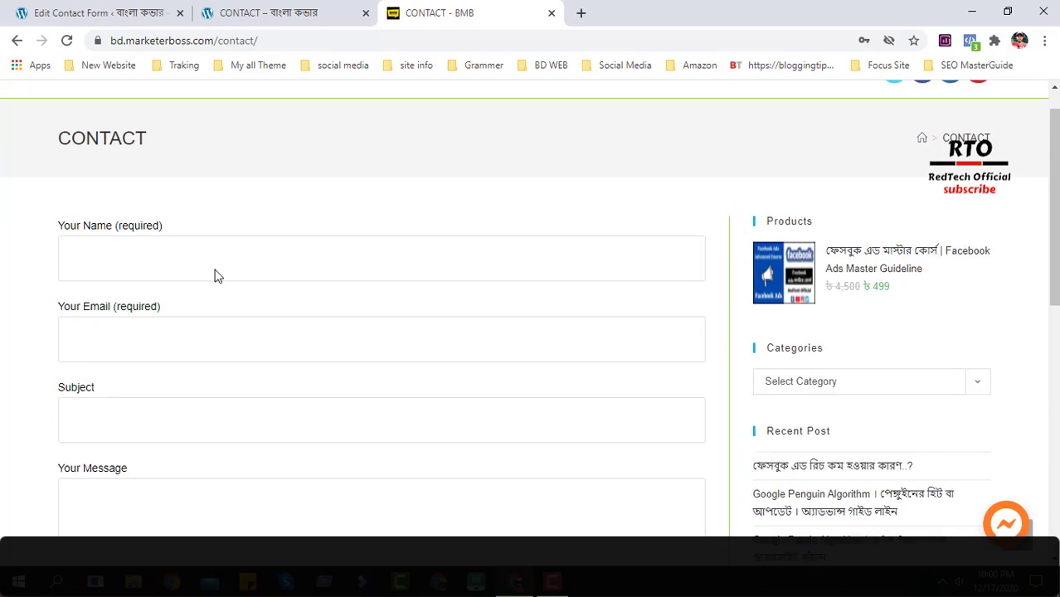
pyautogui.scroll(-1, 215, 275)
pyautogui.click(241, 10)
pyautogui.click(95, 10)
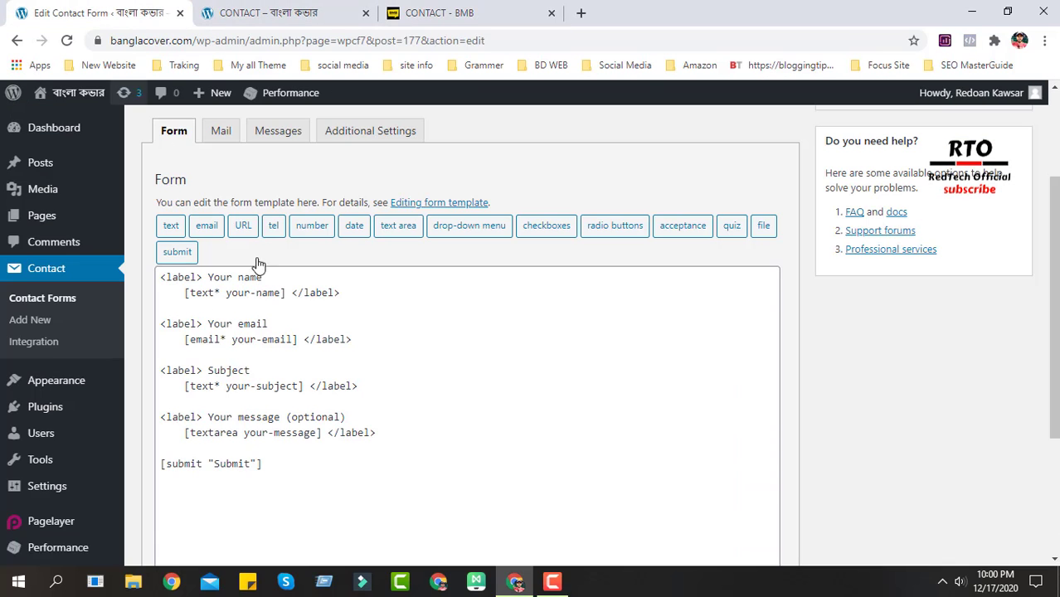
pyautogui.scroll(-1, 216, 235)
pyautogui.scroll(1, 290, 251)
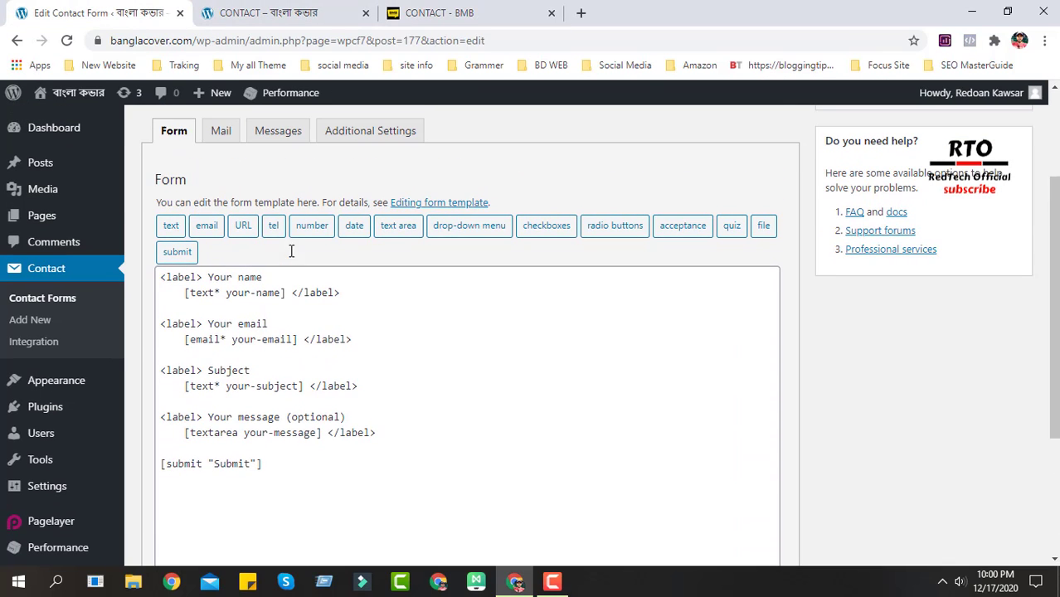
# Look at the URL and tel form-tag generators, closing each without inserting a tag.
pyautogui.click(247, 232)
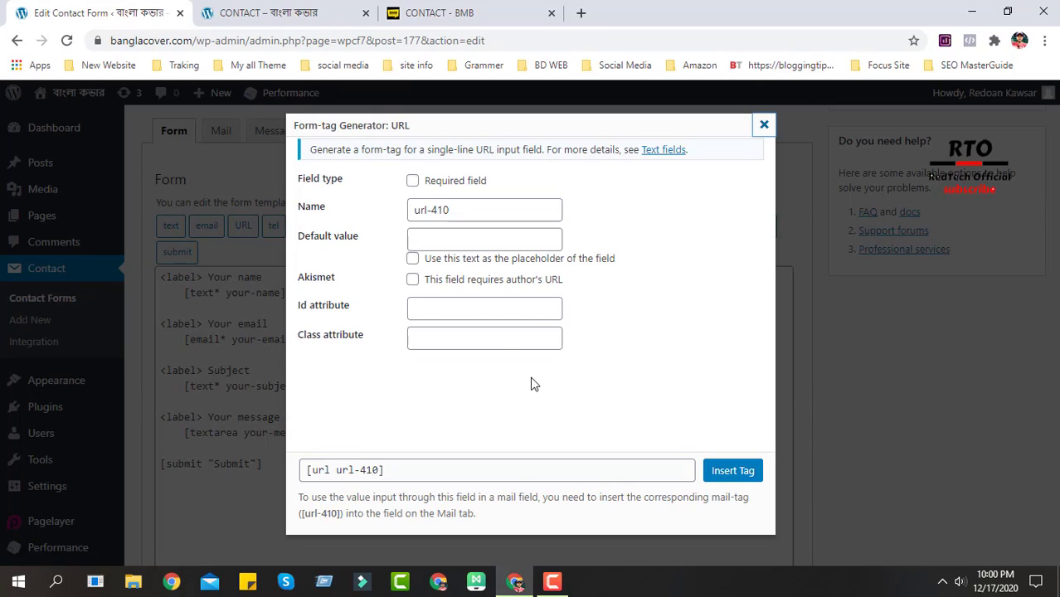
pyautogui.click(763, 125)
pyautogui.click(274, 227)
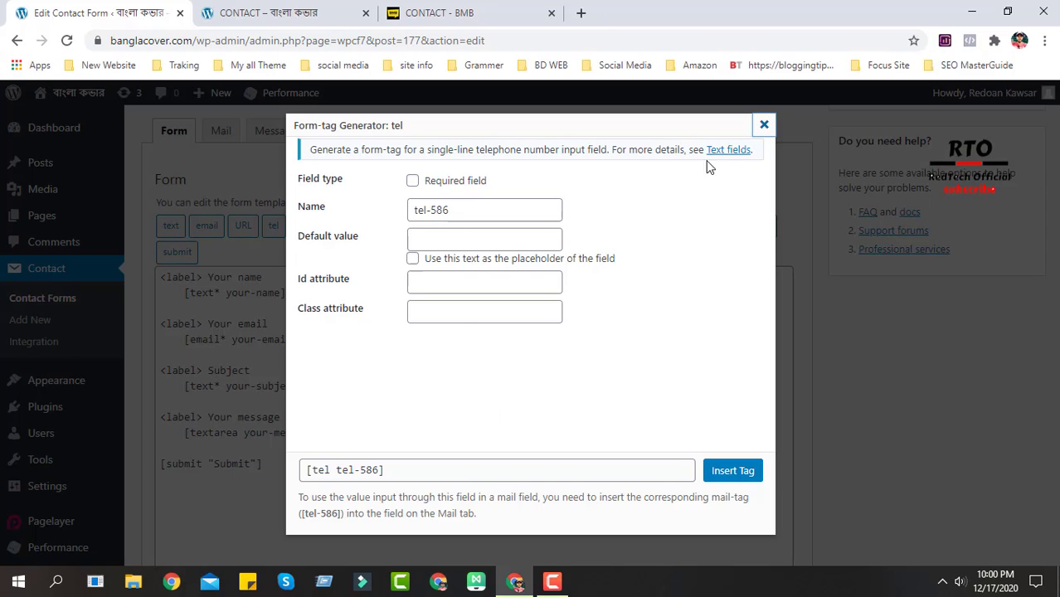
pyautogui.click(763, 127)
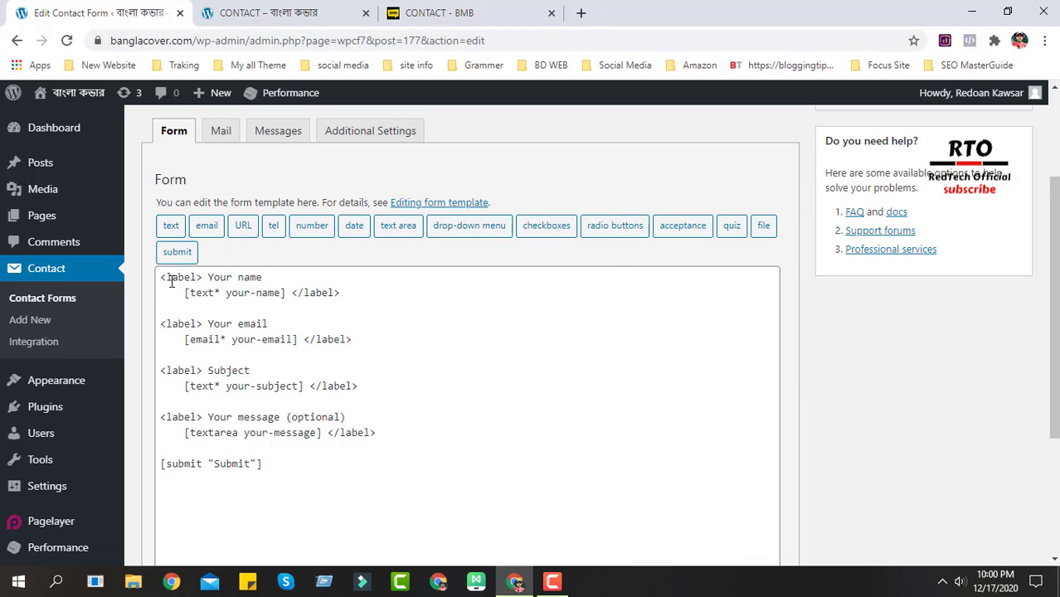
# Go through the template's name, email, subject, message and submit entries by highlighting them, keeping the code as it is.
pyautogui.moveTo(163, 278); pyautogui.dragTo(300, 280)
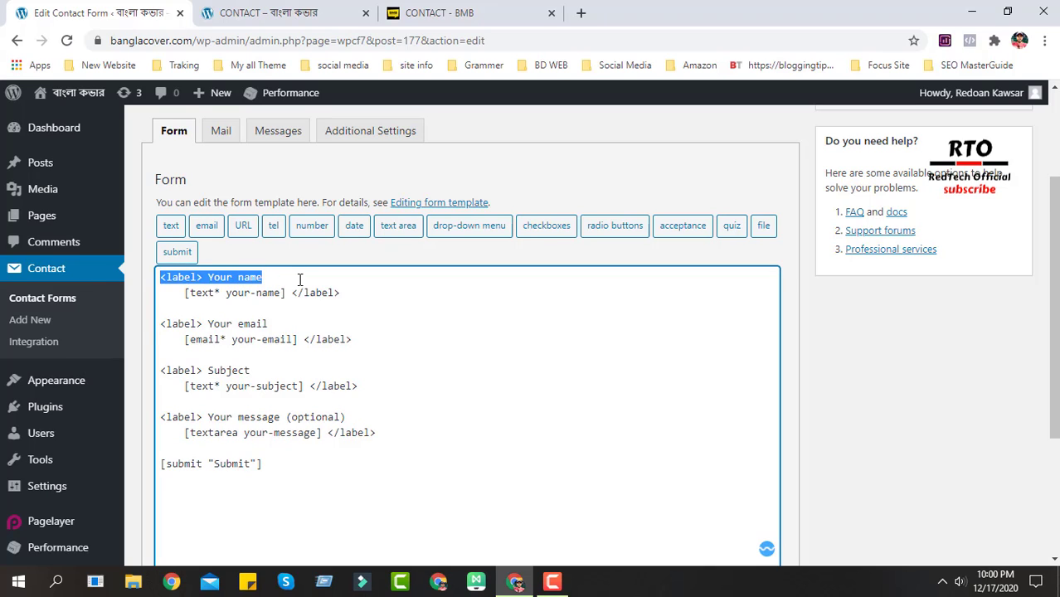
pyautogui.moveTo(163, 325); pyautogui.dragTo(334, 326)
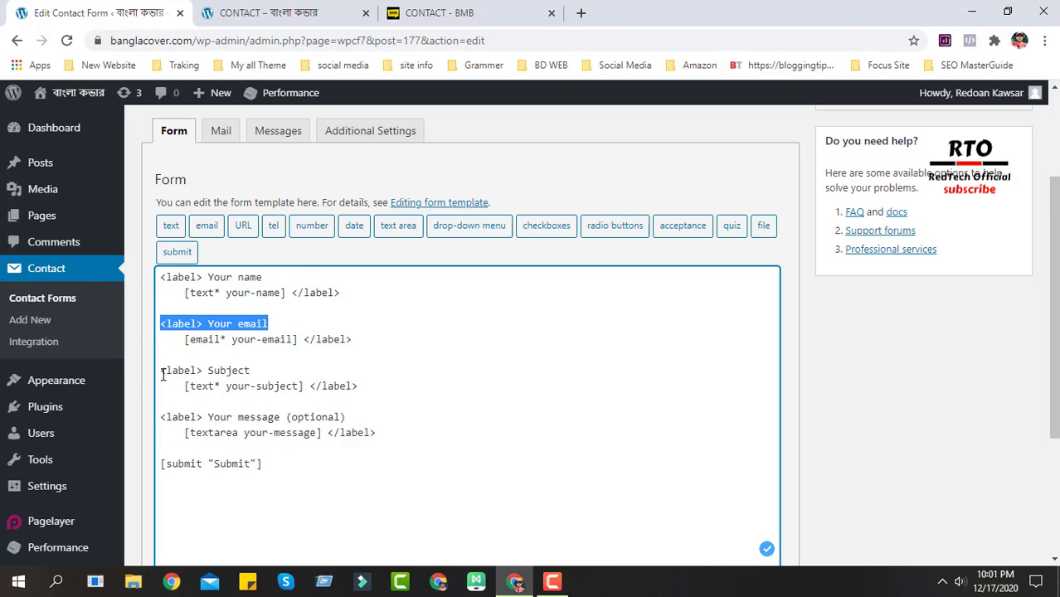
pyautogui.moveTo(163, 372); pyautogui.dragTo(294, 374)
pyautogui.moveTo(164, 420); pyautogui.dragTo(365, 432)
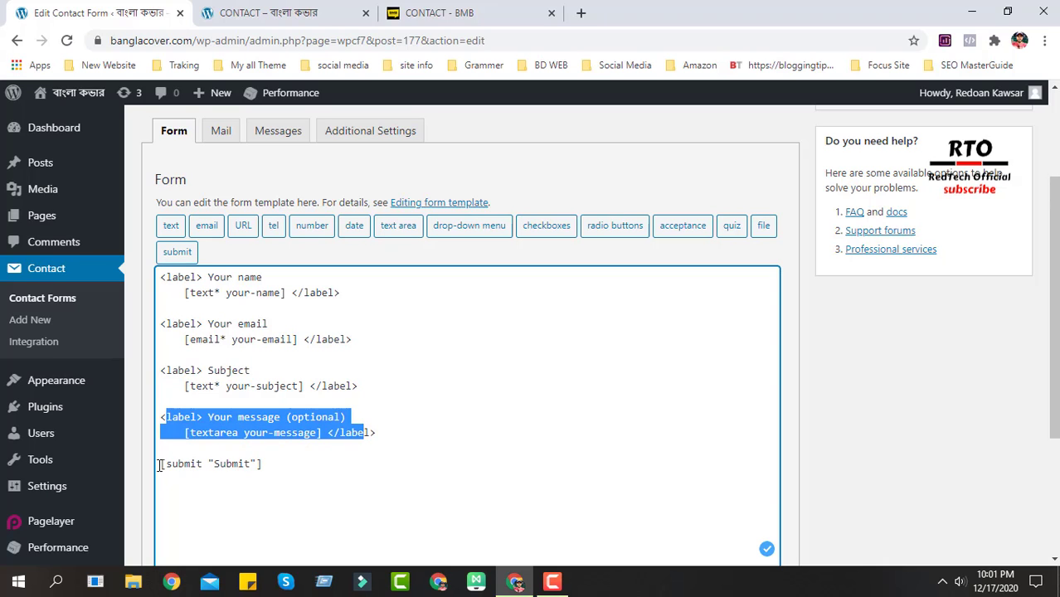
pyautogui.moveTo(160, 466); pyautogui.dragTo(161, 277)
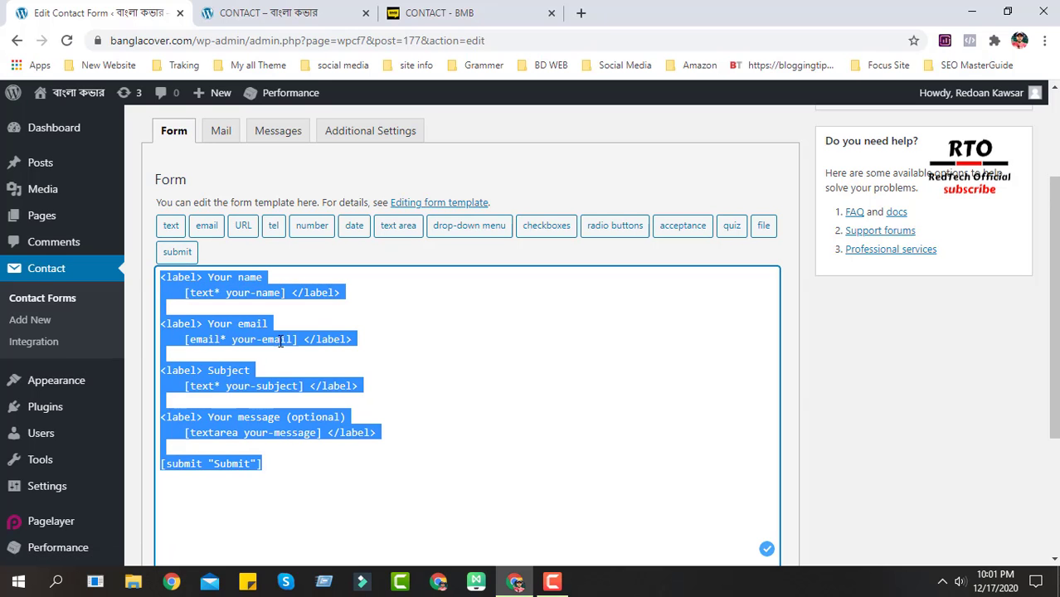
pyautogui.scroll(-1, 350, 415)
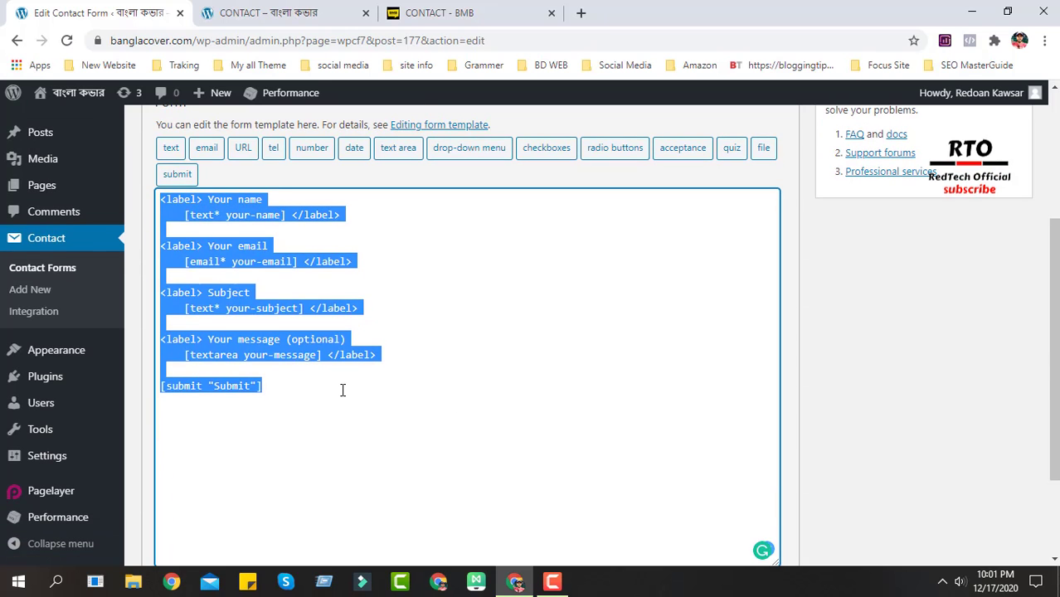
pyautogui.click(403, 351)
# Save "Contact form 1" with its default template and copy its shortcode.
pyautogui.scroll(-2, 406, 347)
pyautogui.click(161, 486)
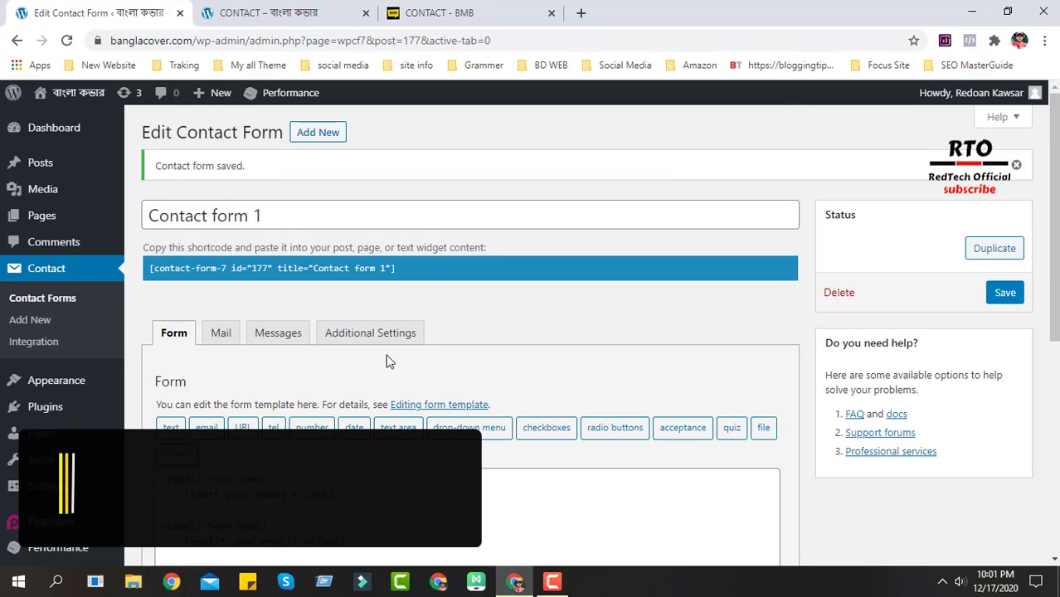
pyautogui.click(162, 271)
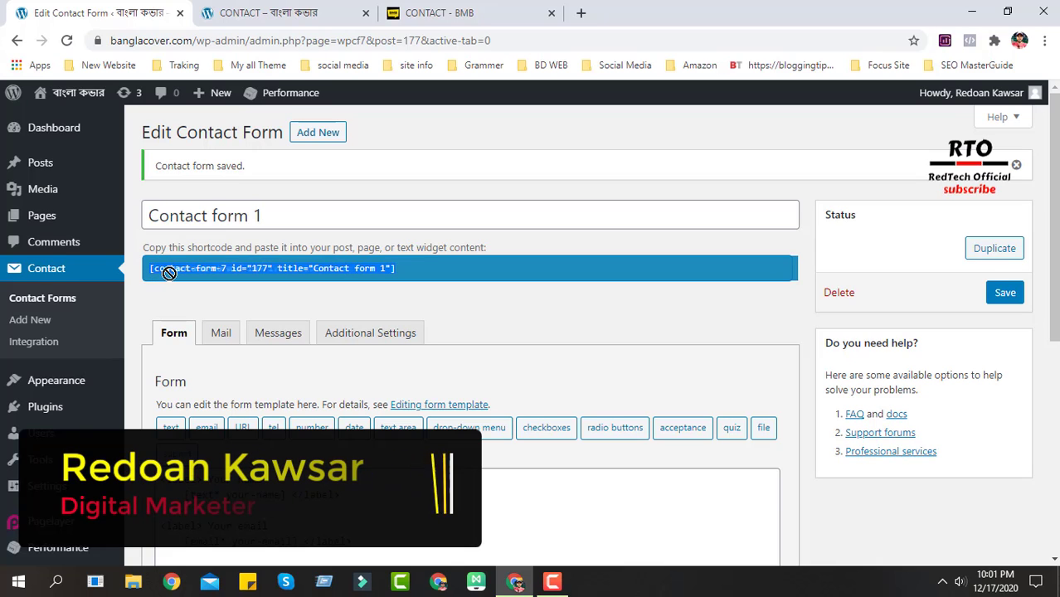
pyautogui.click(370, 266)
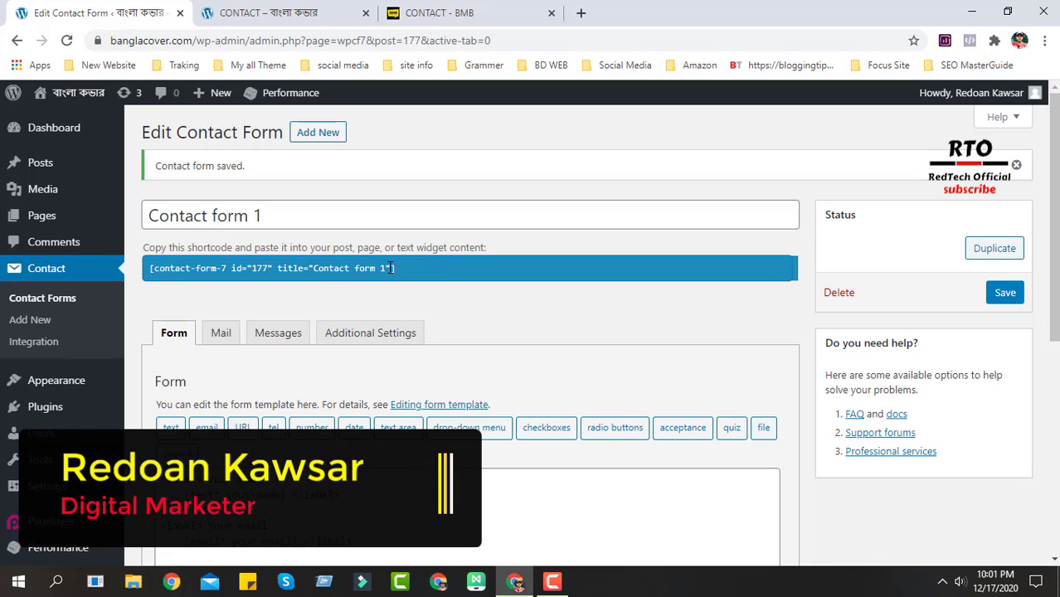
pyautogui.moveTo(393, 268); pyautogui.dragTo(174, 268)
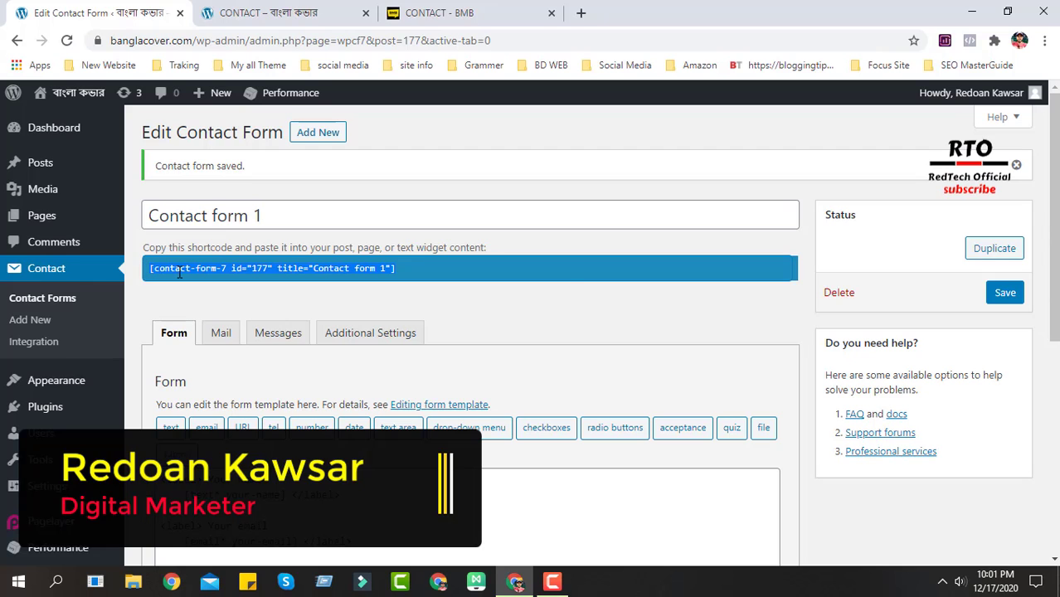
pyautogui.rightClick(178, 272)
pyautogui.click(220, 283)
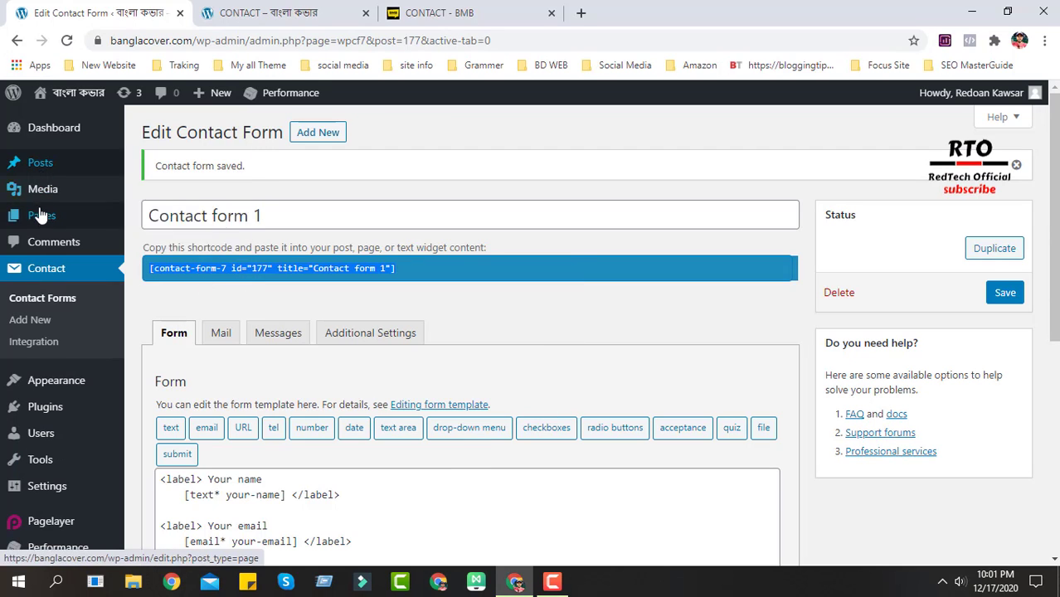
# List all pages of the site and open the CONTACT page's editor in a new browser tab.
pyautogui.moveTo(39, 216)
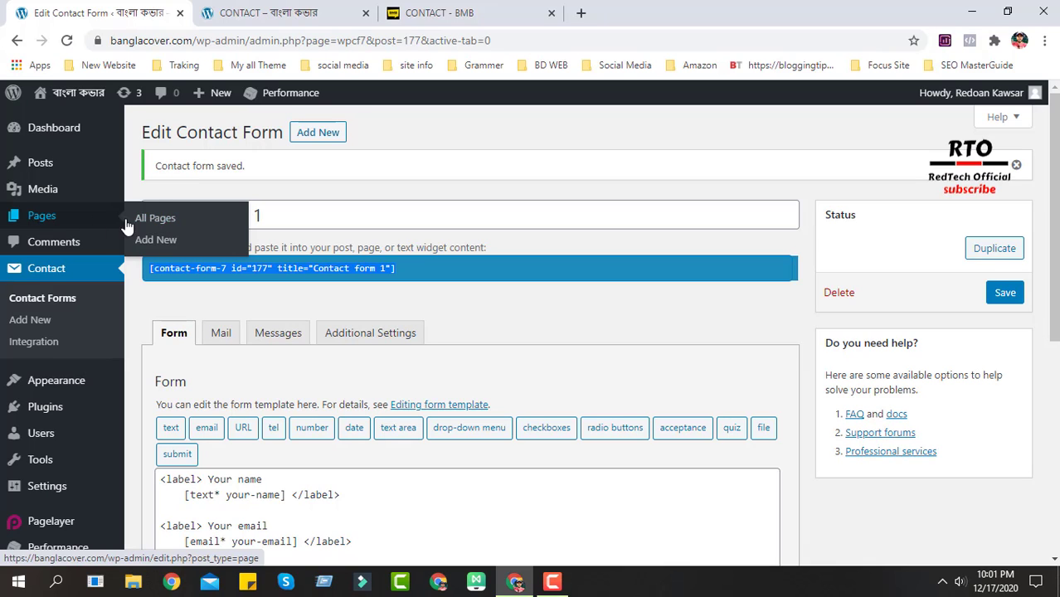
pyautogui.click(158, 224)
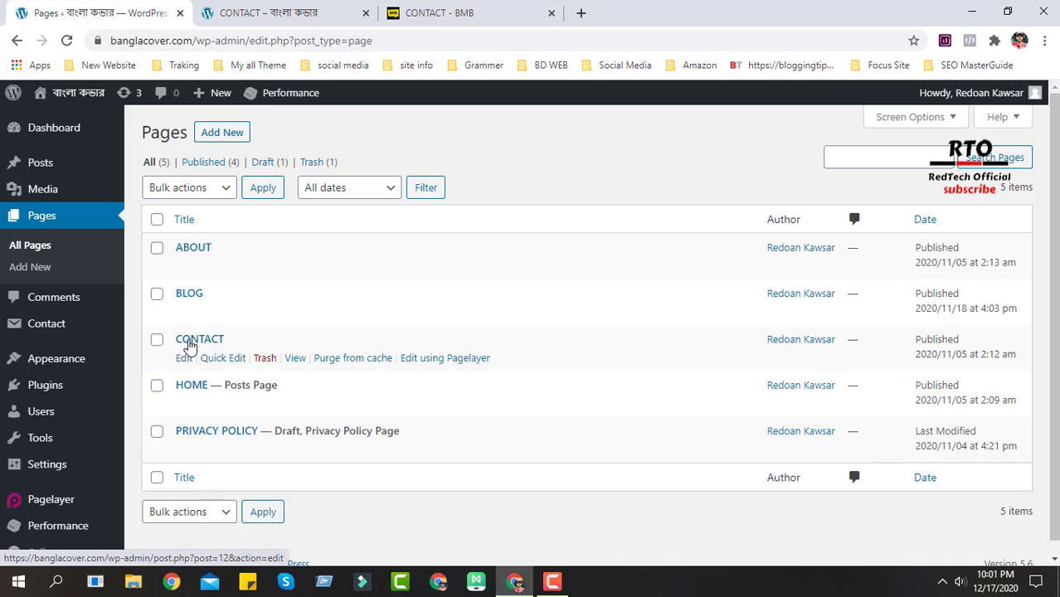
pyautogui.rightClick(184, 365)
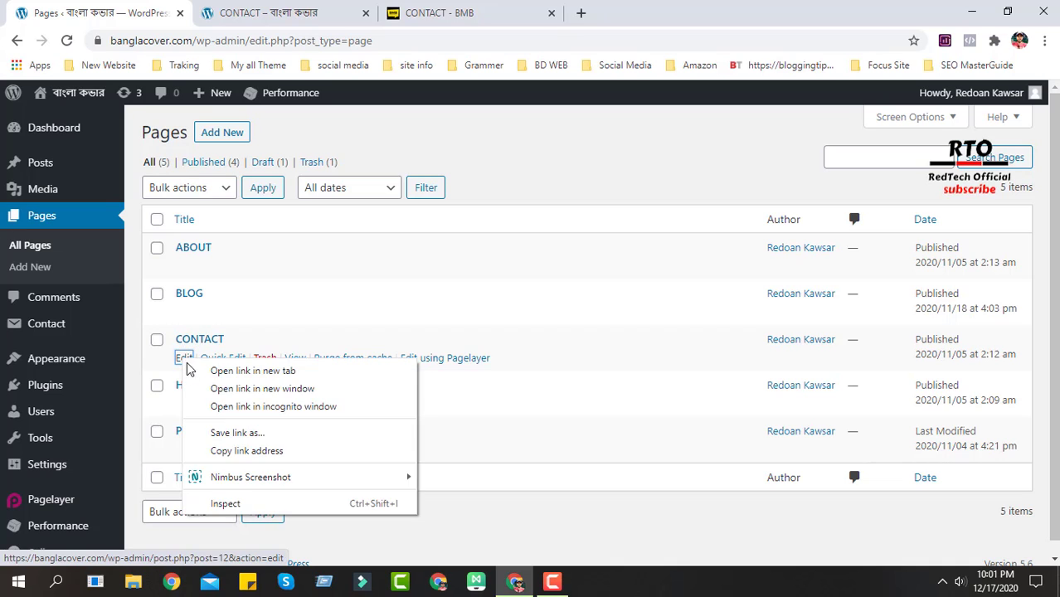
pyautogui.click(253, 370)
pyautogui.click(253, 12)
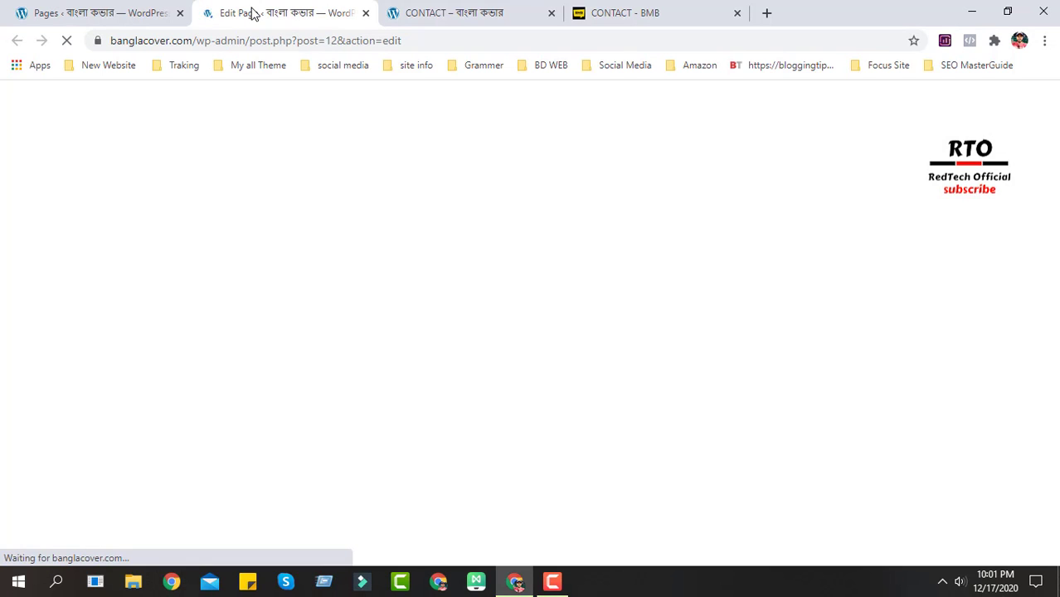
# Paste the shortcode [contact-form-7 id="177" title="Contact form 1"] into the CONTACT page's empty HTML block and update the page.
pyautogui.scroll(-1, 510, 211)
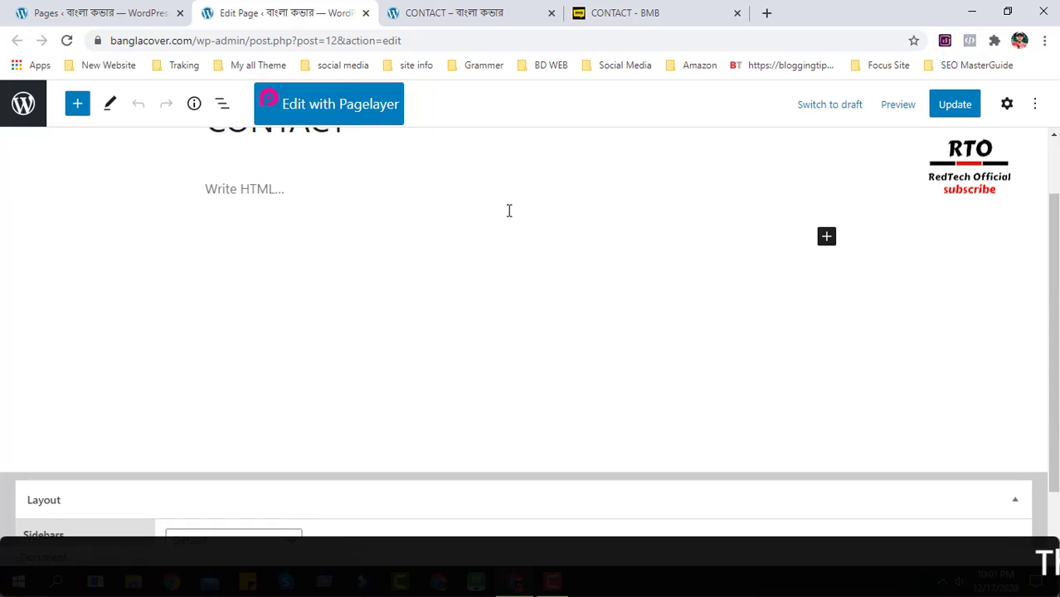
pyautogui.scroll(1, 281, 283)
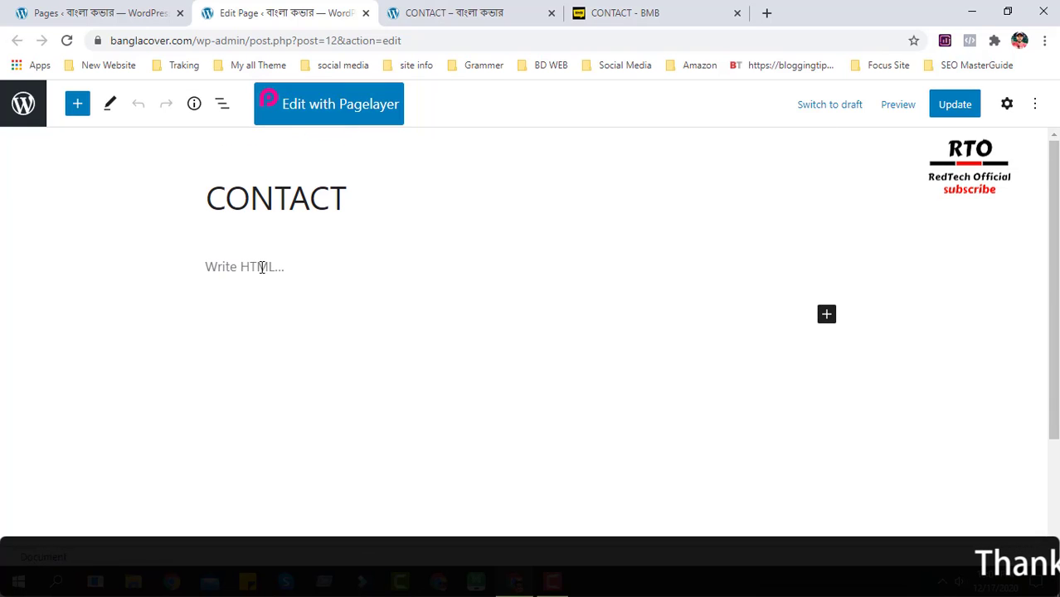
pyautogui.click(260, 269)
pyautogui.hotkey('ctrl', 'v')
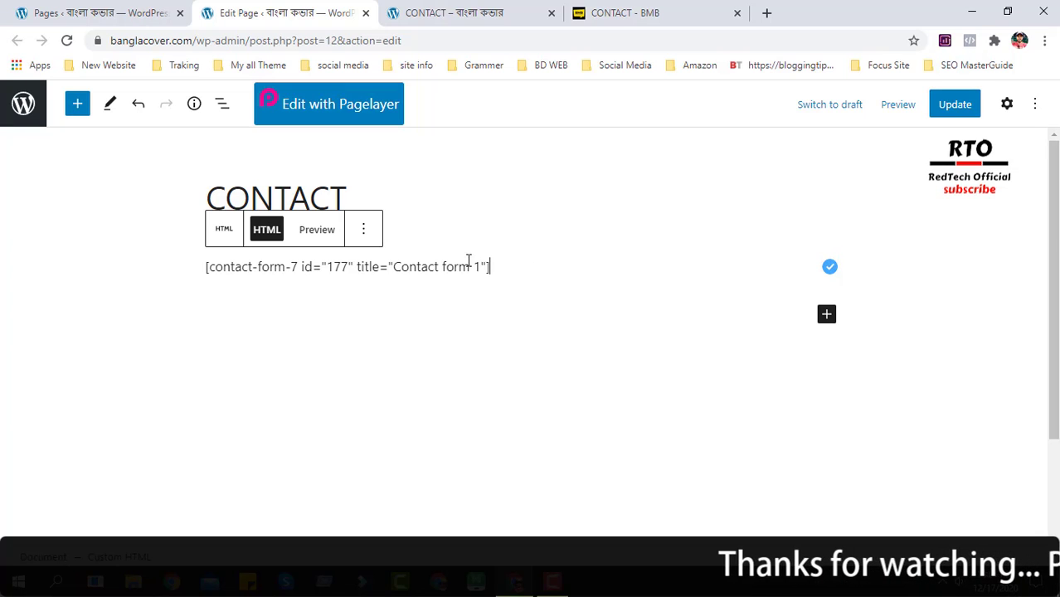
pyautogui.click(949, 110)
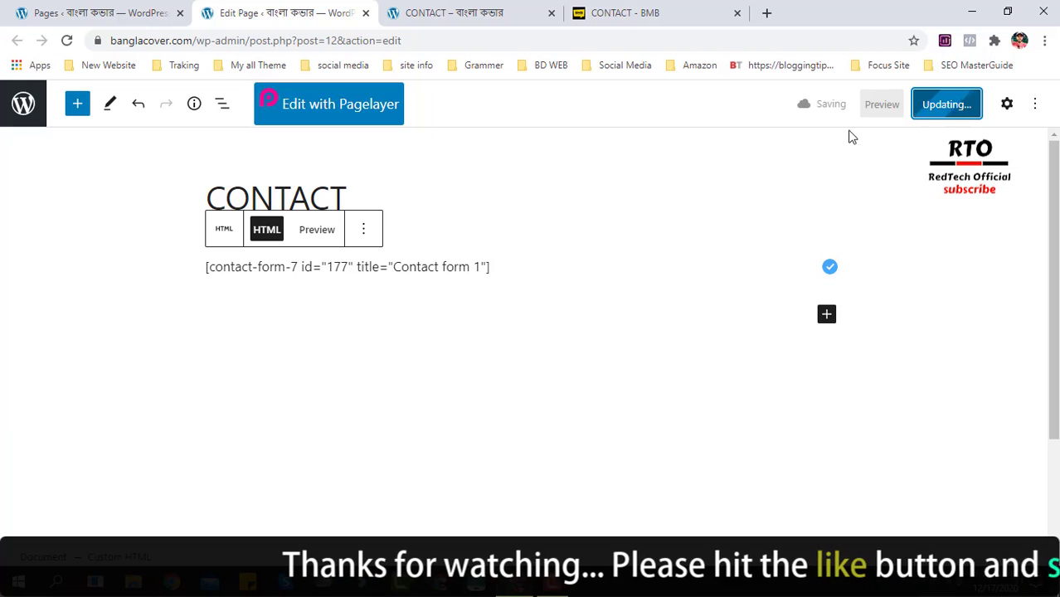
# Preview the CONTACT page in a new tab and check the embedded contact form.
pyautogui.click(876, 109)
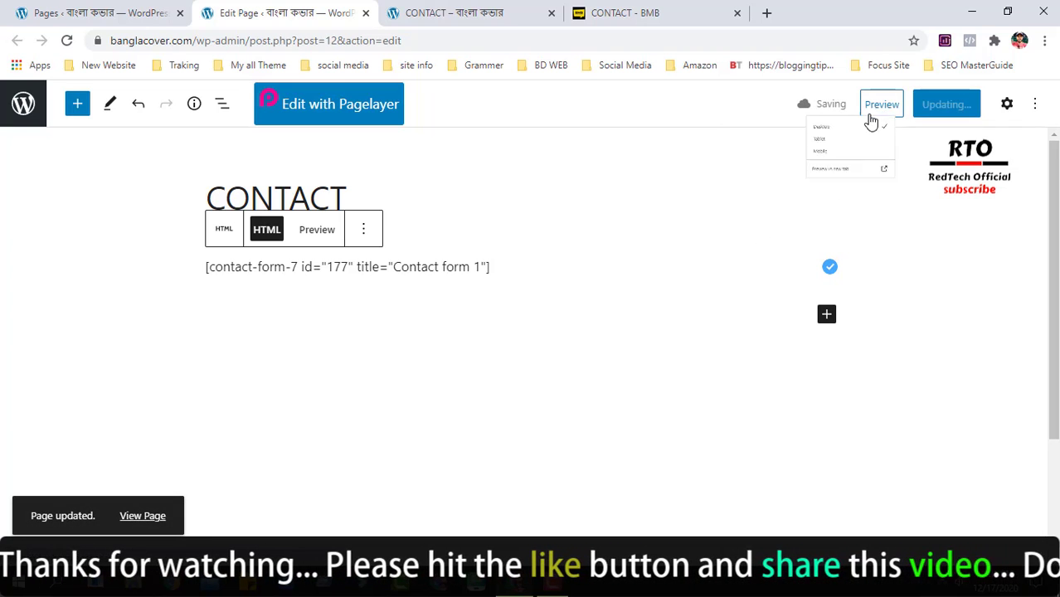
pyautogui.click(749, 246)
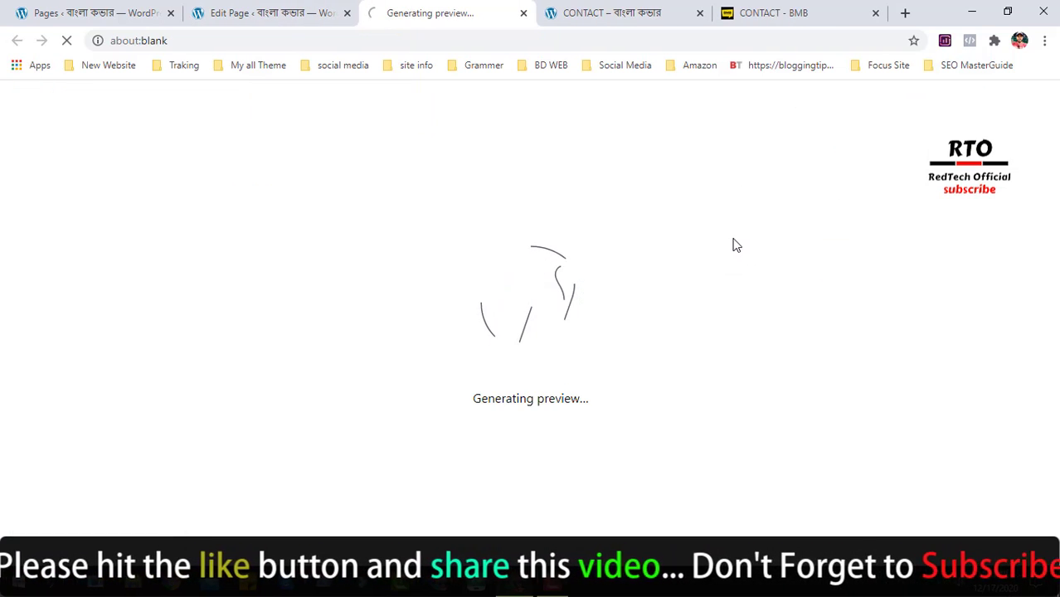
pyautogui.scroll(-2, 416, 284)
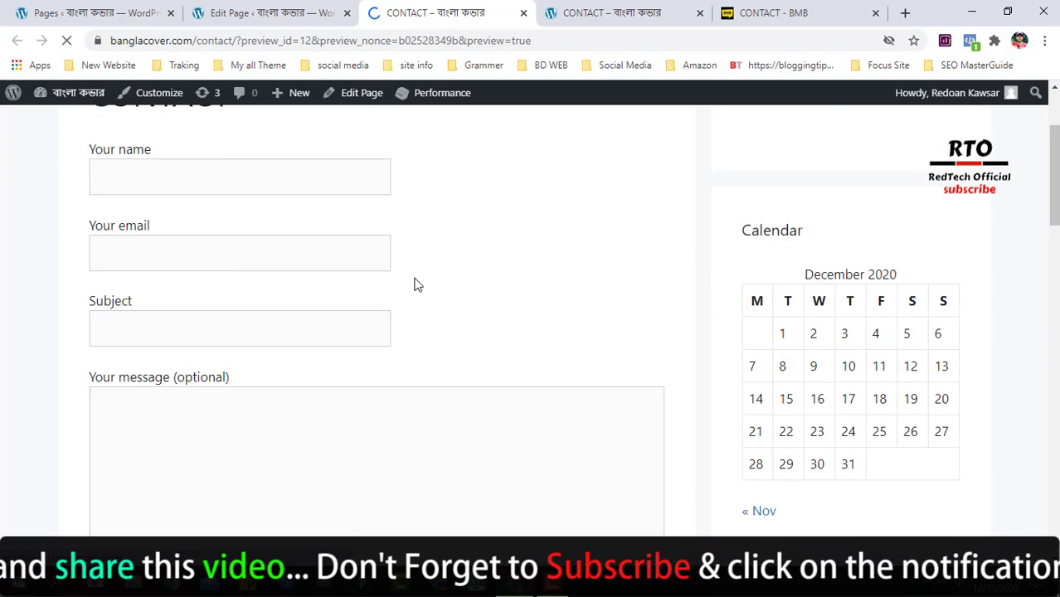
pyautogui.scroll(2, 400, 288)
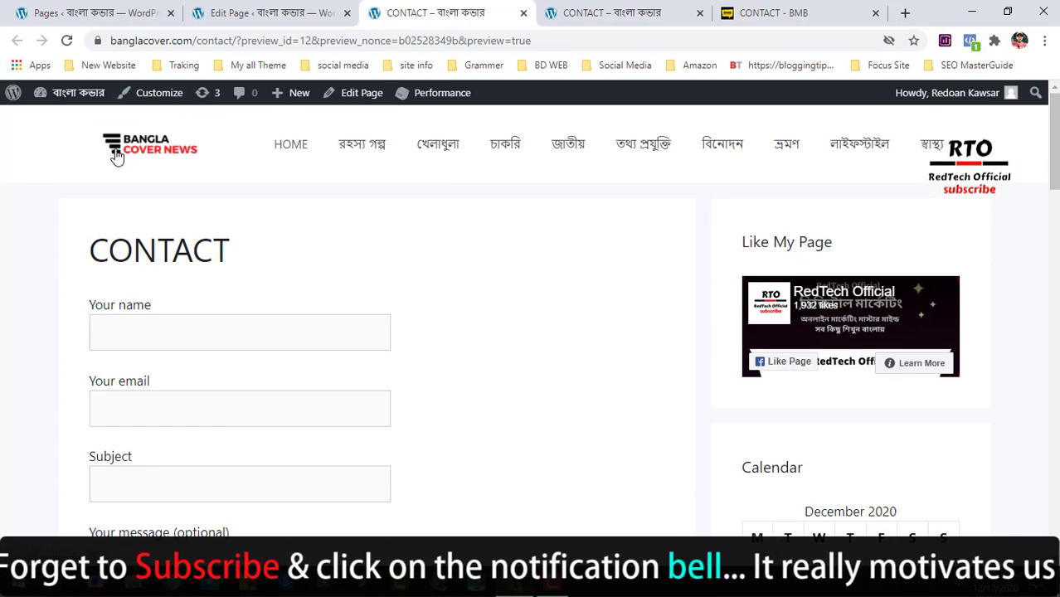
# Review all fields of the embedded form on the previewed CONTACT page, from the name field down to the submit button.
pyautogui.scroll(-2, 395, 296)
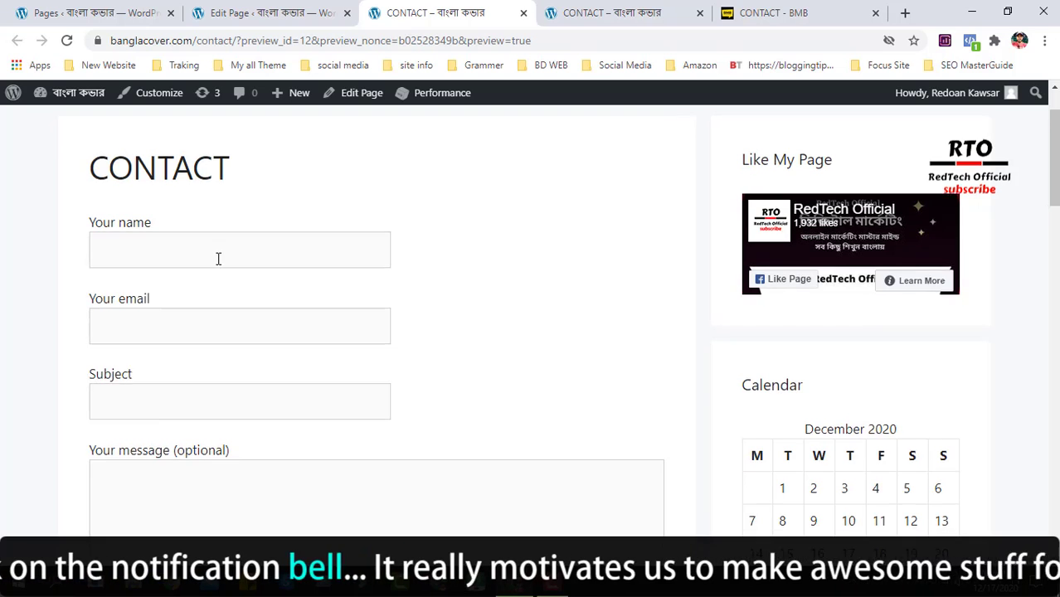
pyautogui.scroll(-1, 203, 262)
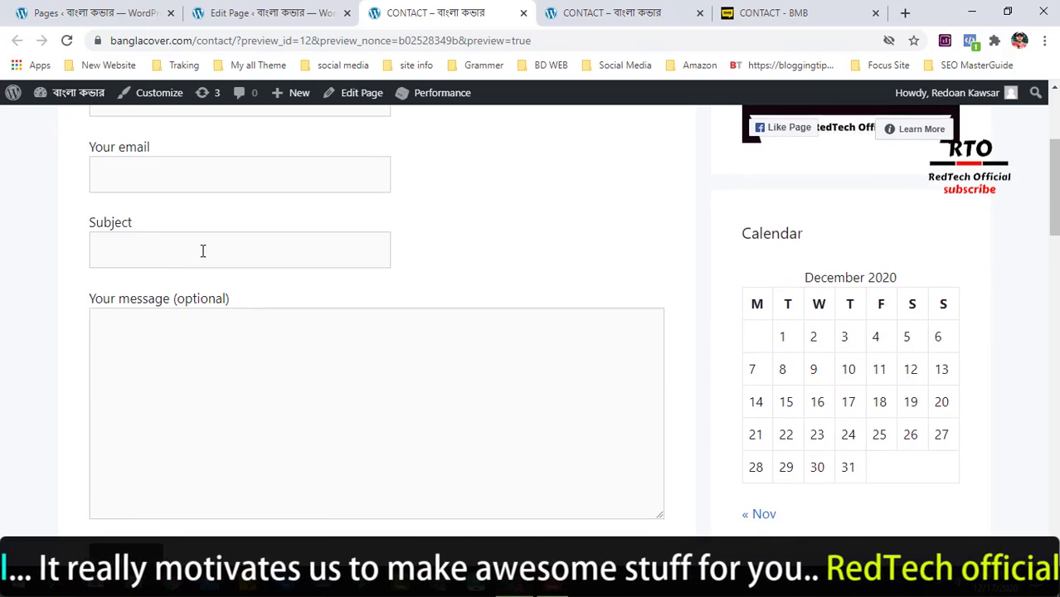
pyautogui.scroll(-1, 199, 264)
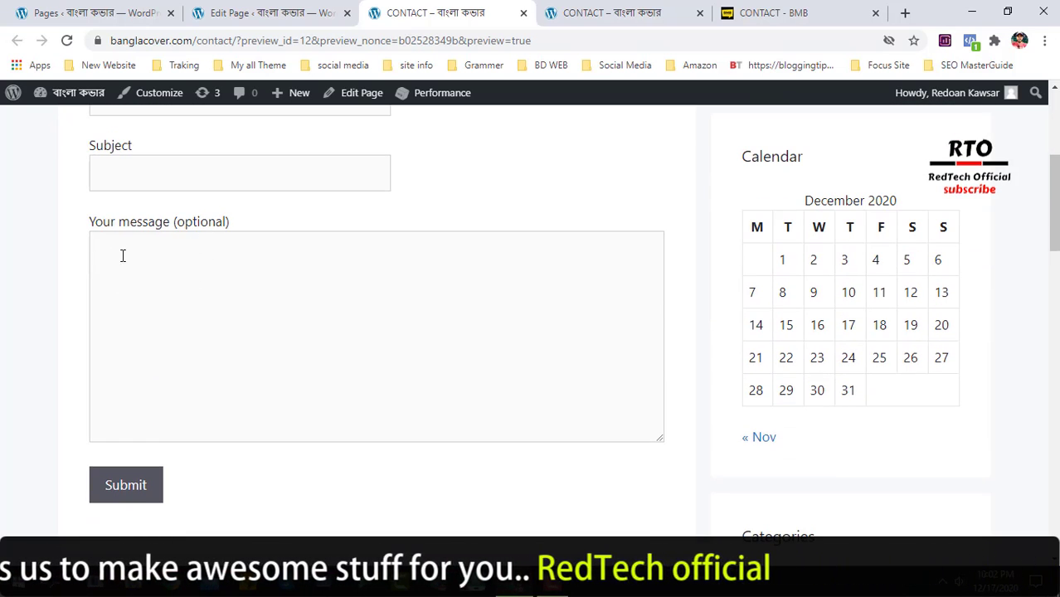
pyautogui.scroll(-2, 151, 282)
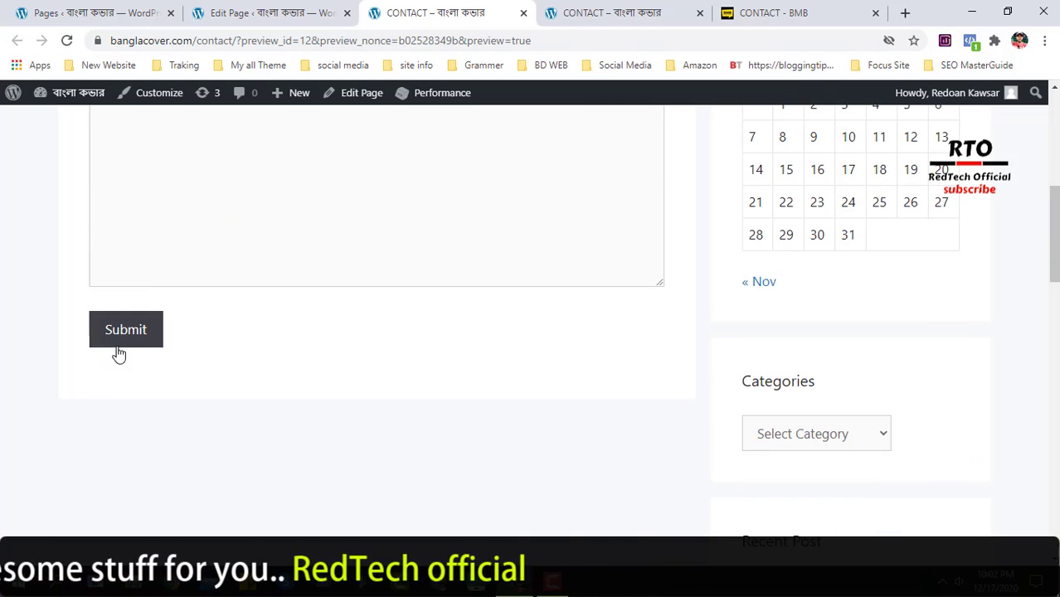
pyautogui.scroll(6, 345, 348)
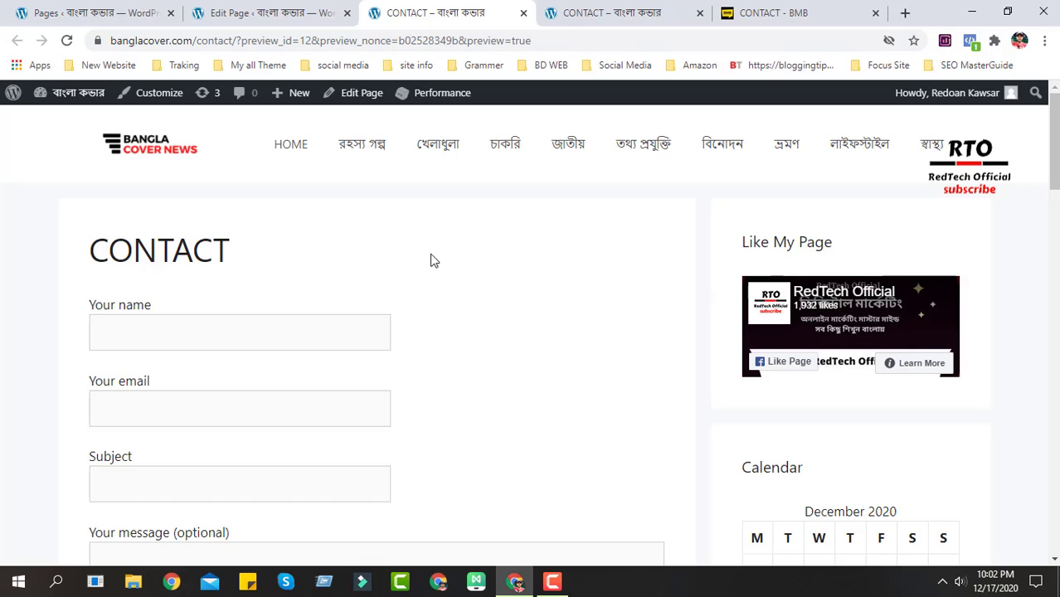
pyautogui.click(270, 11)
pyautogui.click(486, 10)
pyautogui.scroll(-1, 254, 323)
pyautogui.click(125, 13)
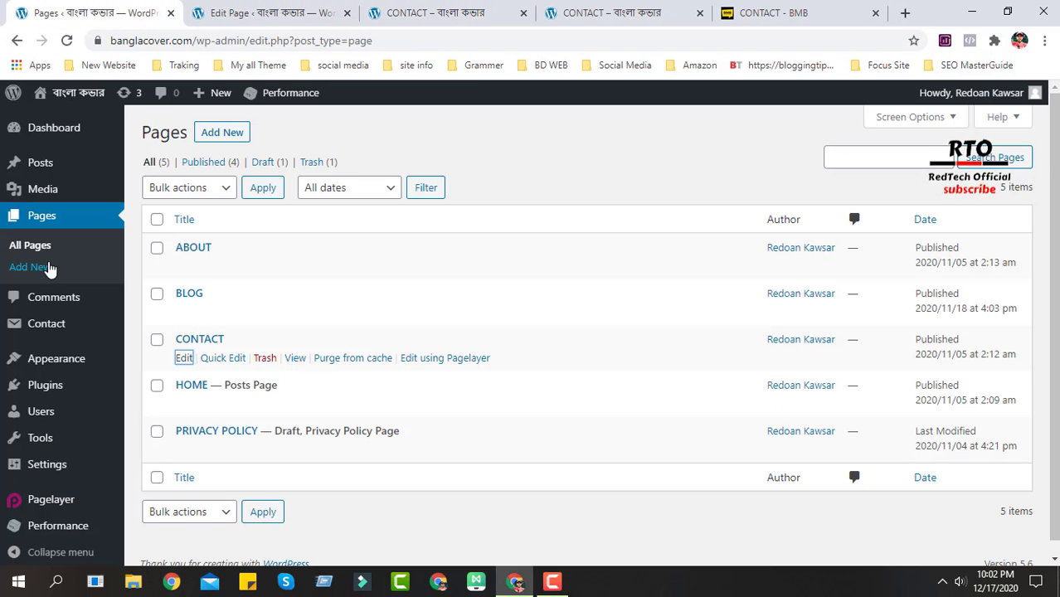
pyautogui.moveTo(79, 408)
pyautogui.scroll(-1, 81, 404)
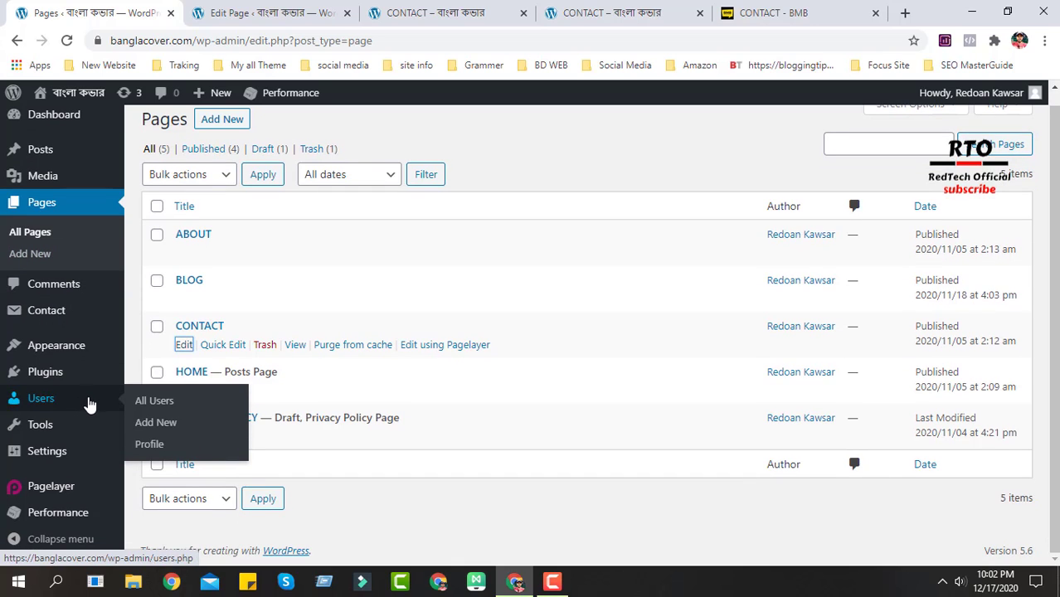
pyautogui.scroll(1, 93, 403)
pyautogui.moveTo(88, 336)
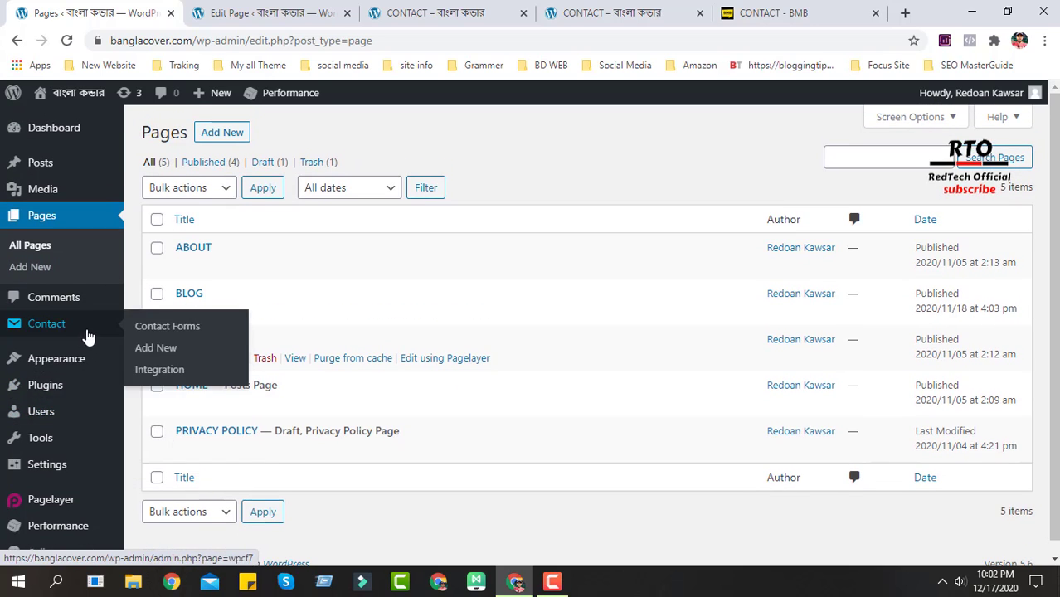
pyautogui.scroll(-1, 92, 348)
pyautogui.scroll(1, 107, 465)
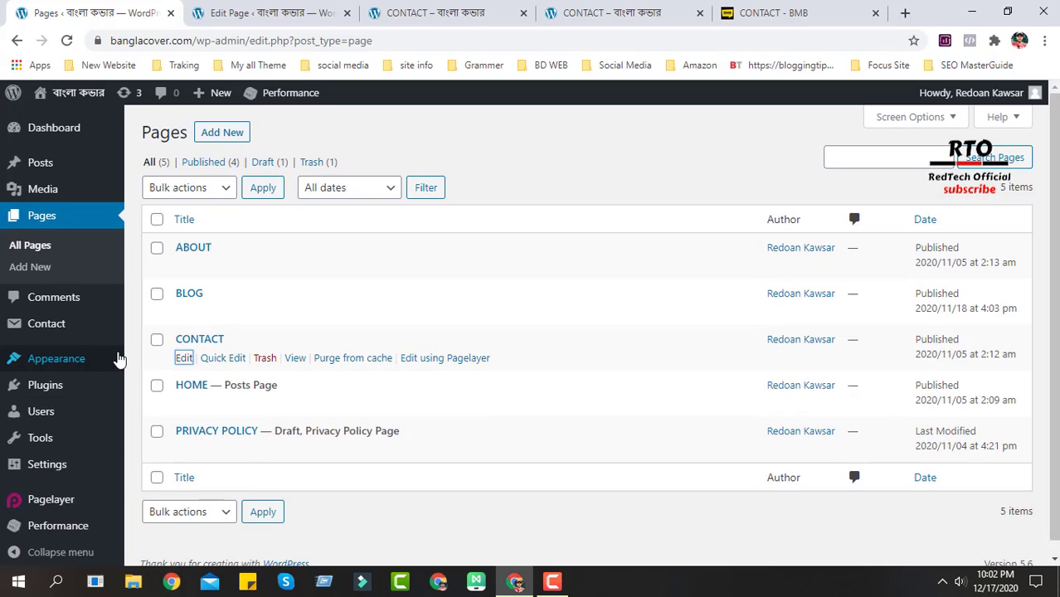
pyautogui.moveTo(119, 358)
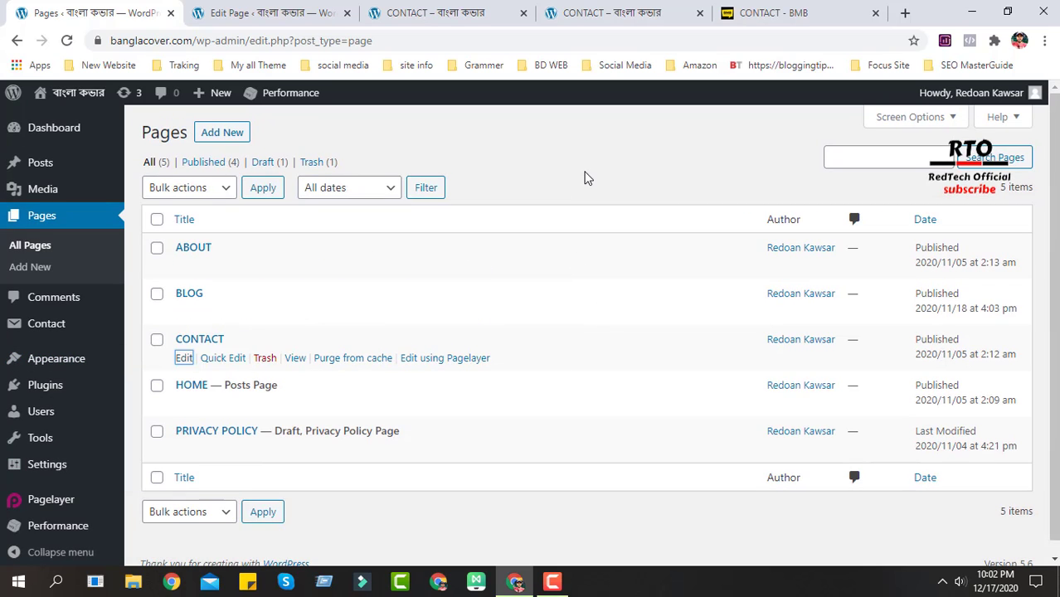
# Show the reference CONTACT page of the BMB site and view its contact form from the page header.
pyautogui.click(795, 10)
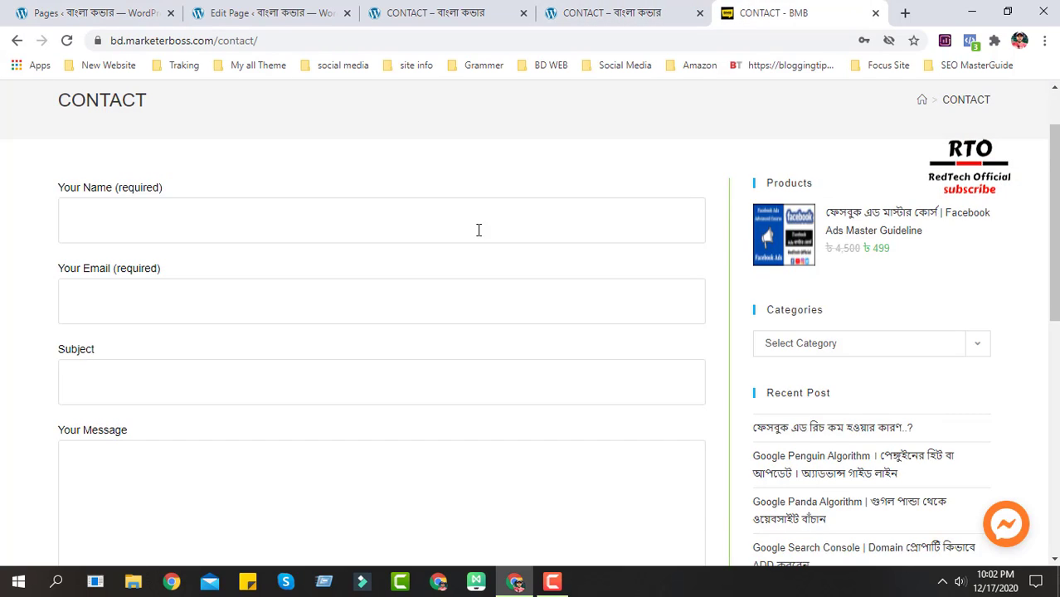
pyautogui.scroll(1, 483, 413)
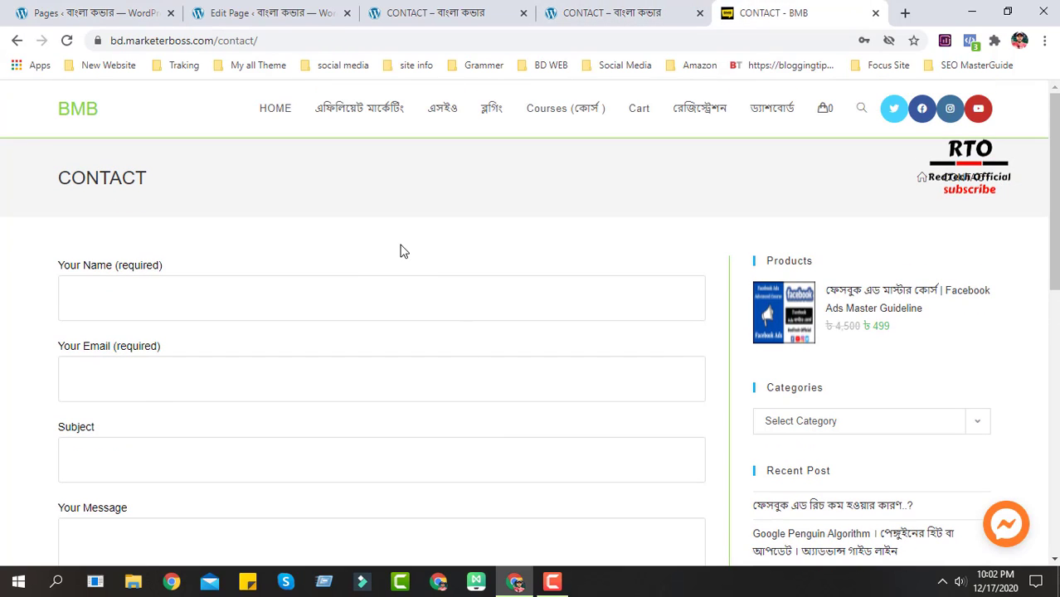